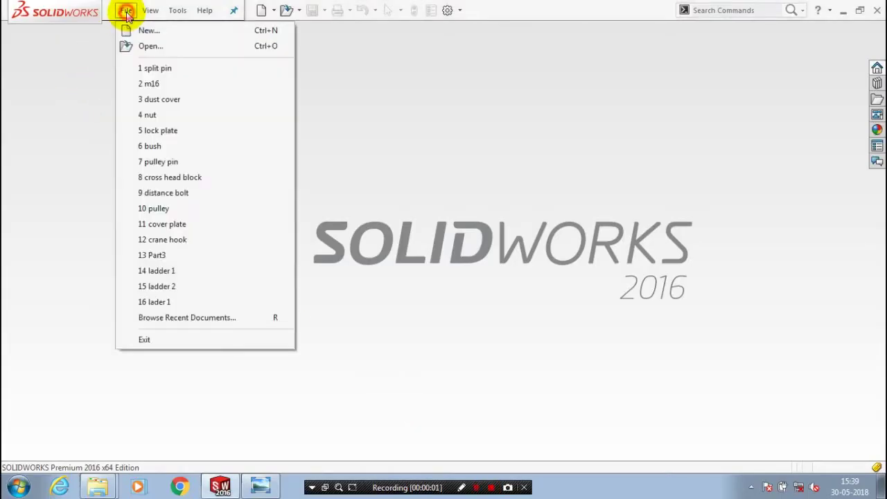
Create a new blank part document, Part2, with Ctrl+N.
{"action": "key", "text": "ctrl+n"}
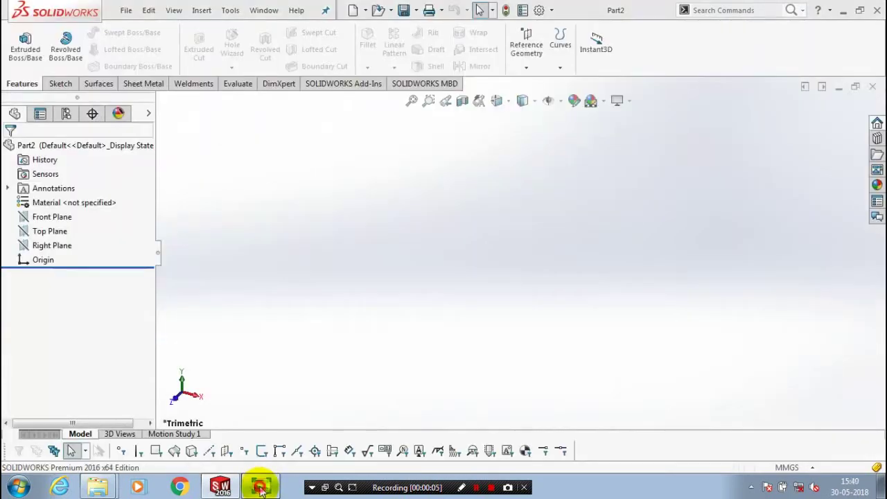
Bring up the parts-list photo in Windows Photo Viewer and locate item 10, Nut M20.
{"action": "left_click", "coordinate": [261, 485]}
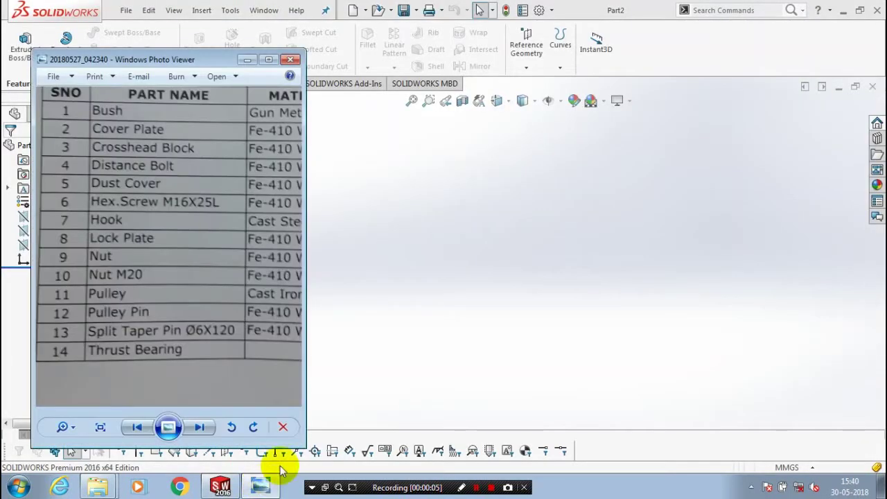
{"action": "left_click", "coordinate": [461, 487]}
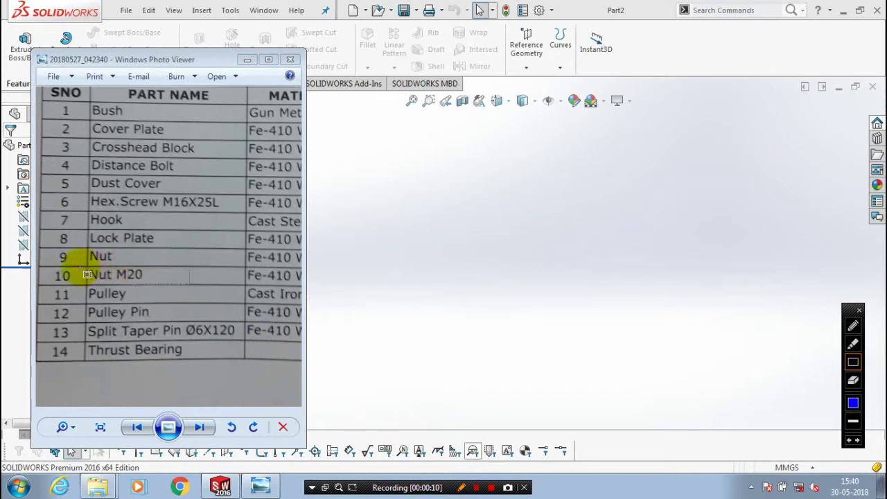
{"action": "left_click_drag", "start_coordinate": [80, 267], "coordinate": [191, 284]}
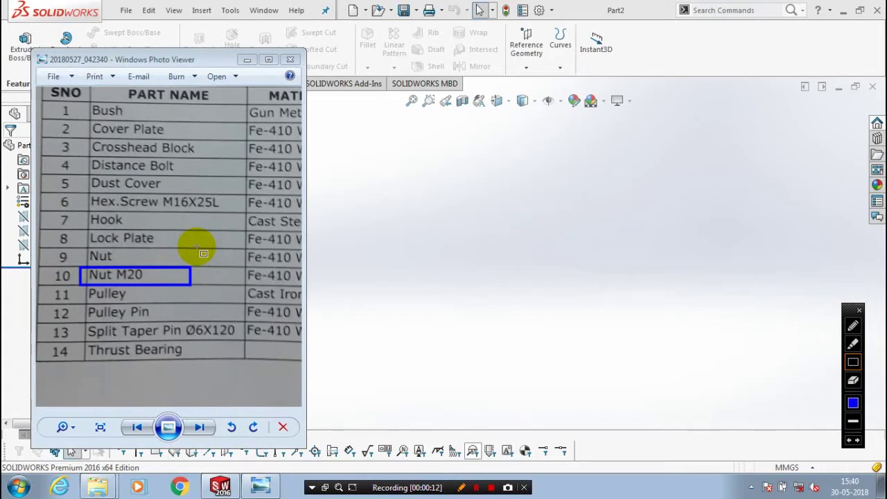
{"action": "key", "text": "Escape"}
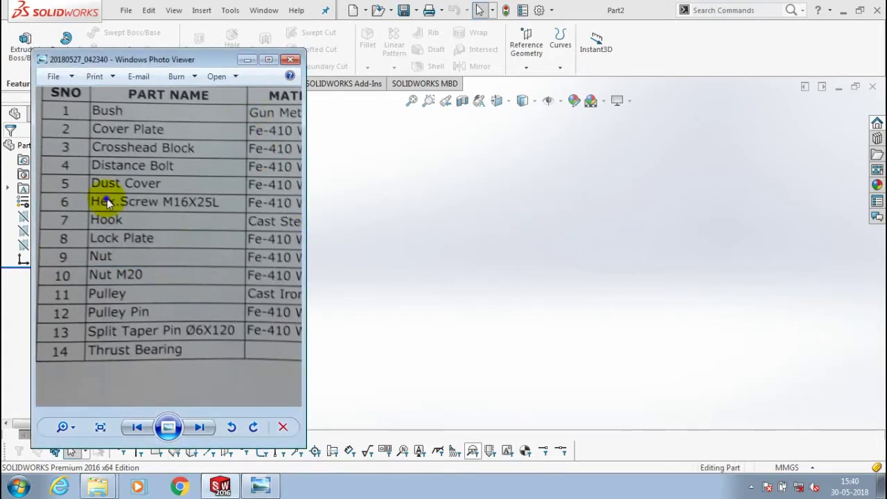
On the Front Plane, sketch a circle at the origin enclosed by a six-sided polygon.
{"action": "left_click", "coordinate": [119, 198]}
{"action": "left_click", "coordinate": [61, 84]}
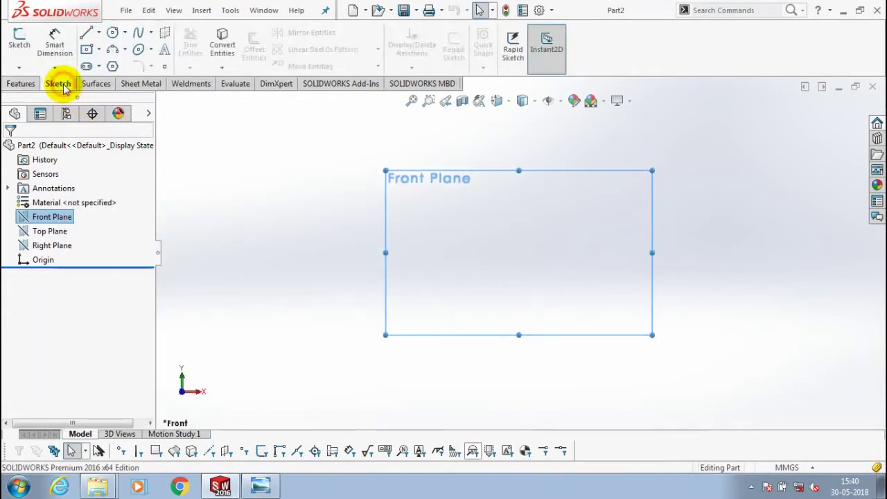
{"action": "left_click", "coordinate": [113, 33]}
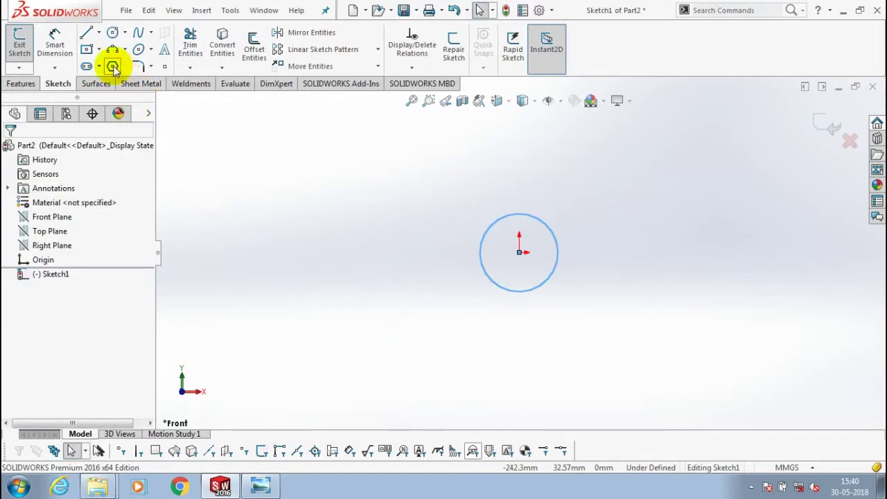
{"action": "left_click", "coordinate": [112, 67]}
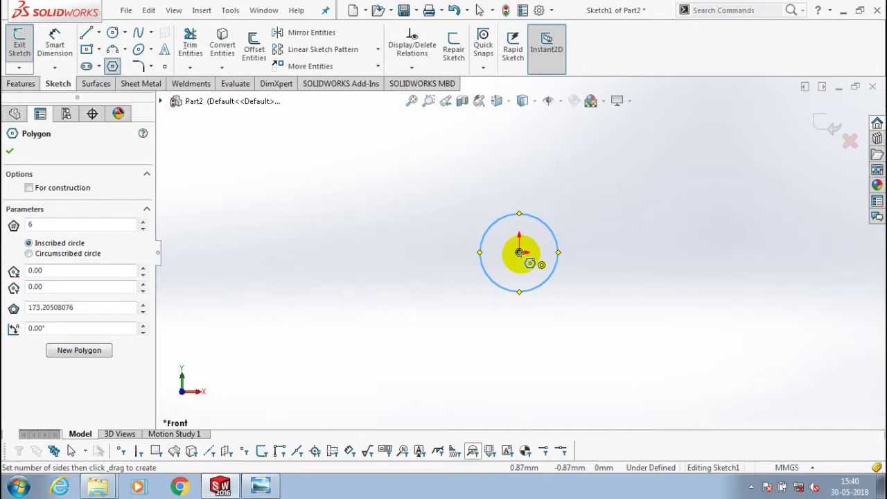
{"action": "left_click_drag", "start_coordinate": [518, 252], "coordinate": [518, 343]}
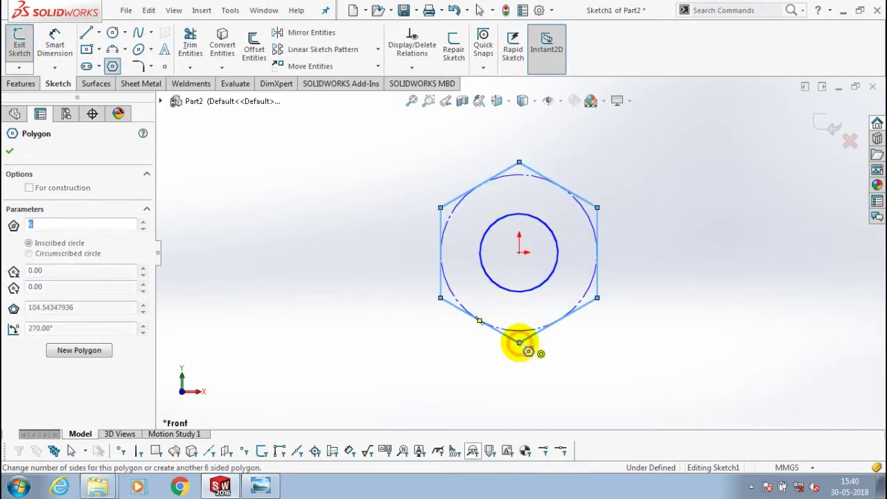
{"action": "left_click", "coordinate": [11, 151]}
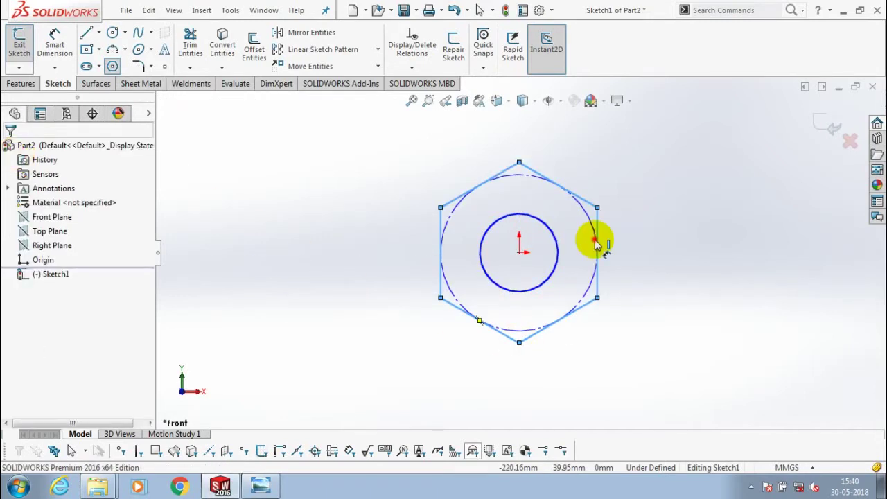
Dimension the inner circle to a diameter of 20 mm.
{"action": "left_click", "coordinate": [565, 250]}
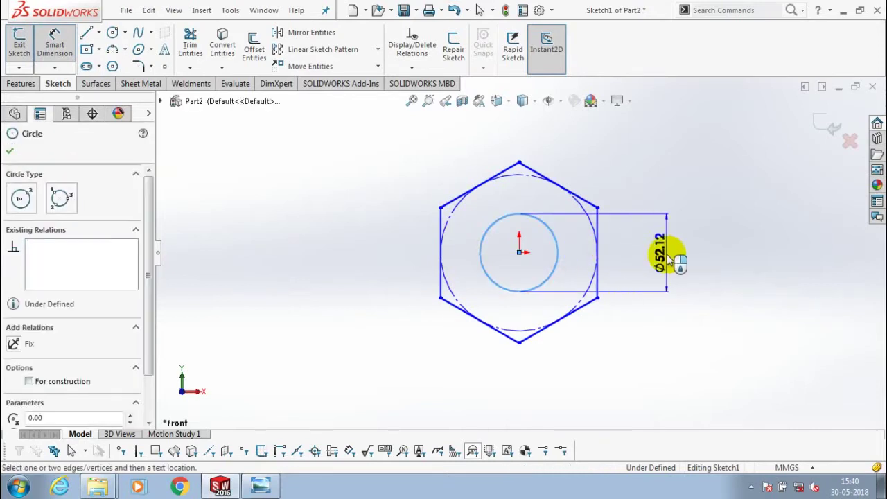
{"action": "left_click", "coordinate": [667, 260]}
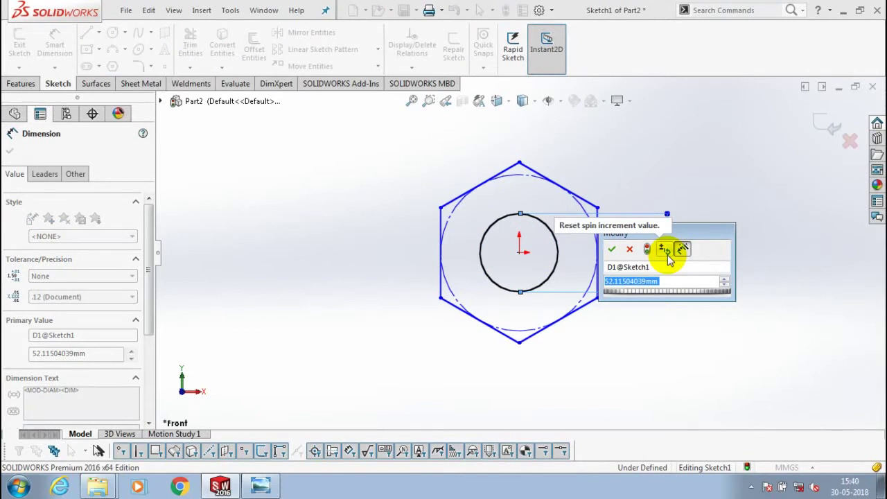
{"action": "type", "text": "20"}
{"action": "left_click", "coordinate": [613, 251]}
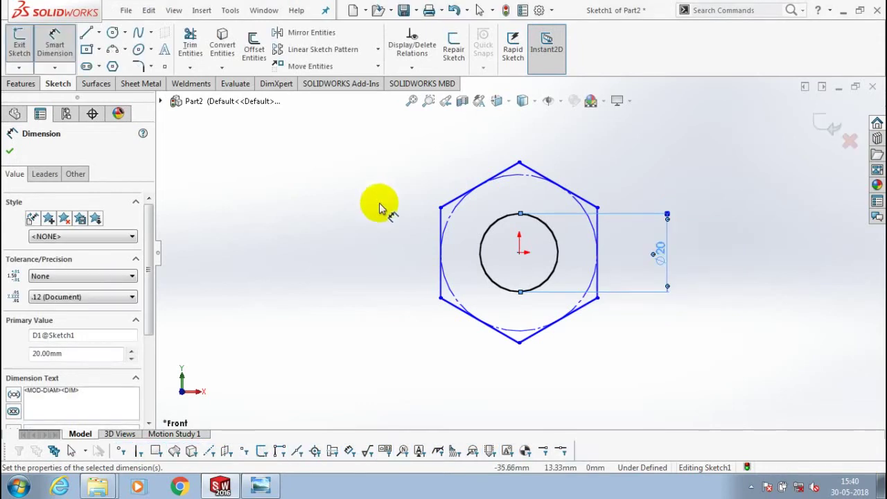
Dimension the hexagon to 30 mm across its flats.
{"action": "left_click", "coordinate": [597, 232]}
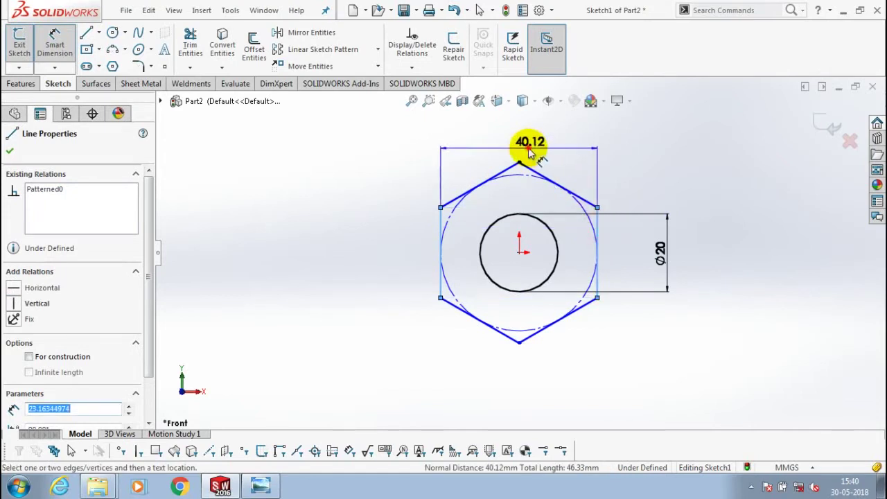
{"action": "left_click", "coordinate": [528, 153]}
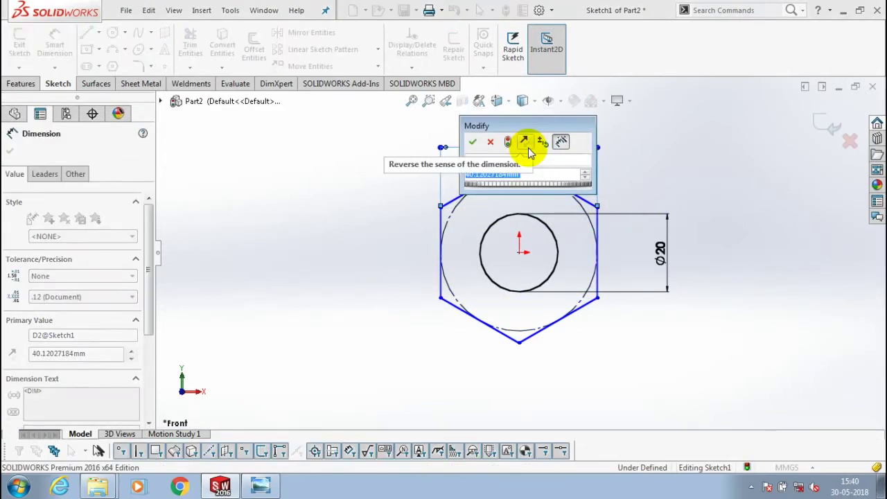
{"action": "type", "text": "30"}
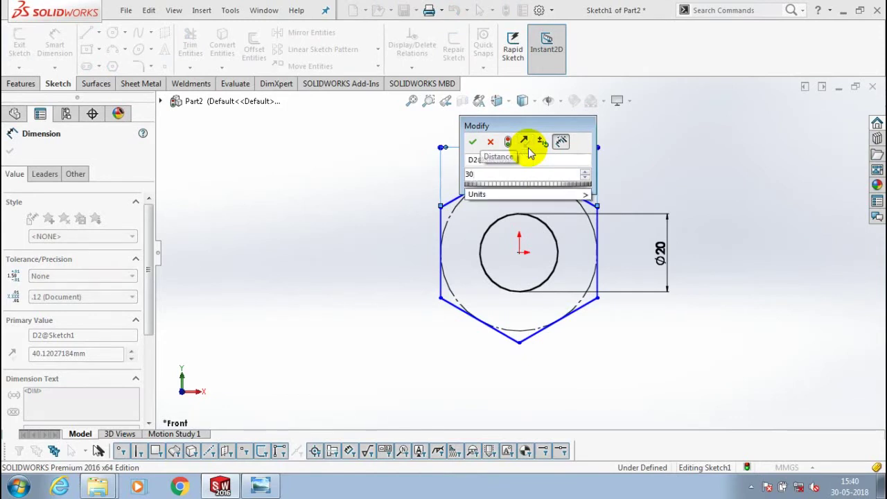
{"action": "left_click", "coordinate": [472, 142]}
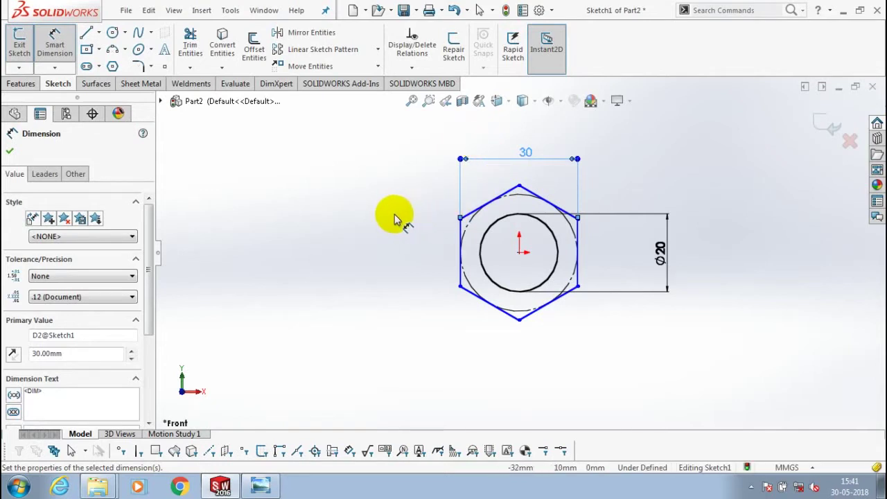
{"action": "left_click", "coordinate": [485, 184]}
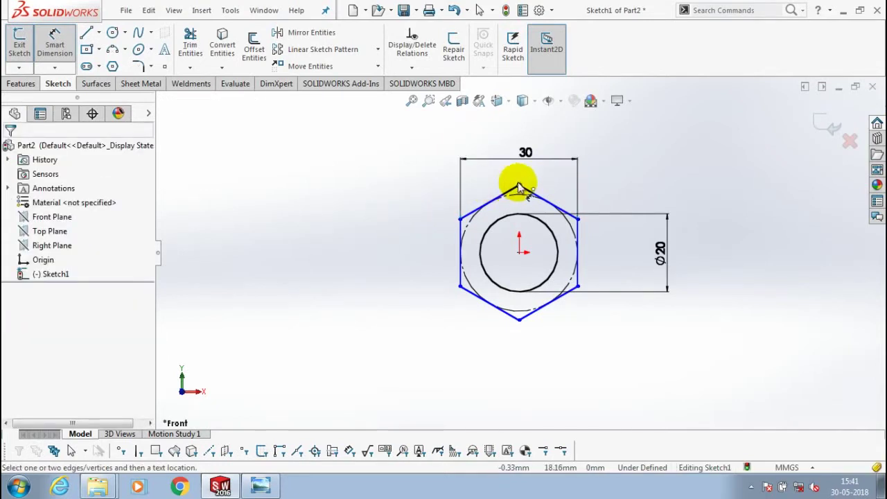
{"action": "left_click", "coordinate": [519, 186]}
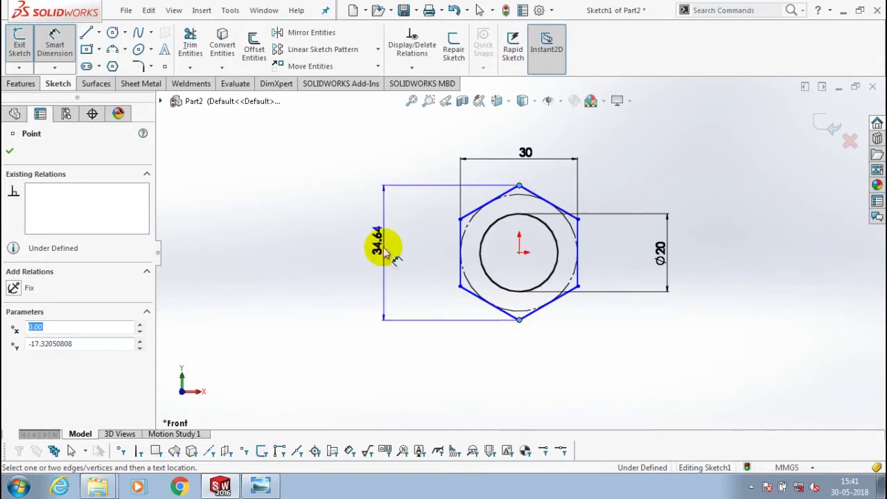
Add a driven 34.64 reference dimension for the hexagon's corner-to-corner height.
{"action": "left_click", "coordinate": [385, 252]}
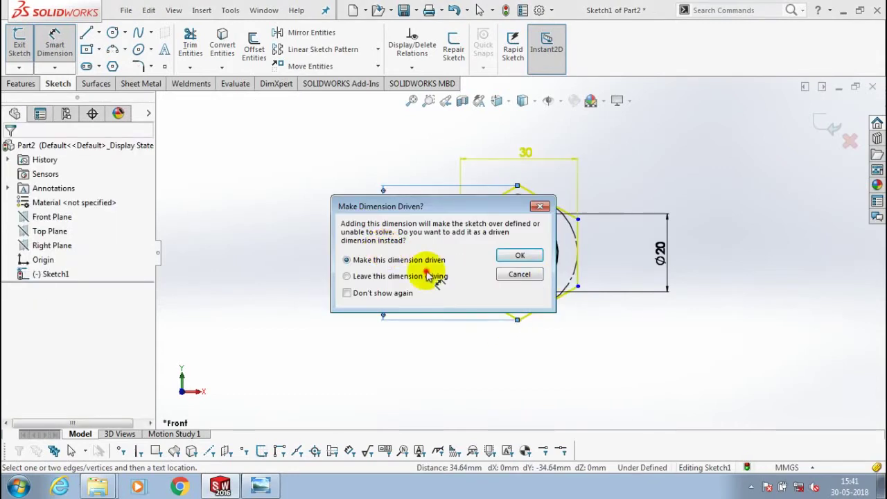
{"action": "key", "text": "Escape"}
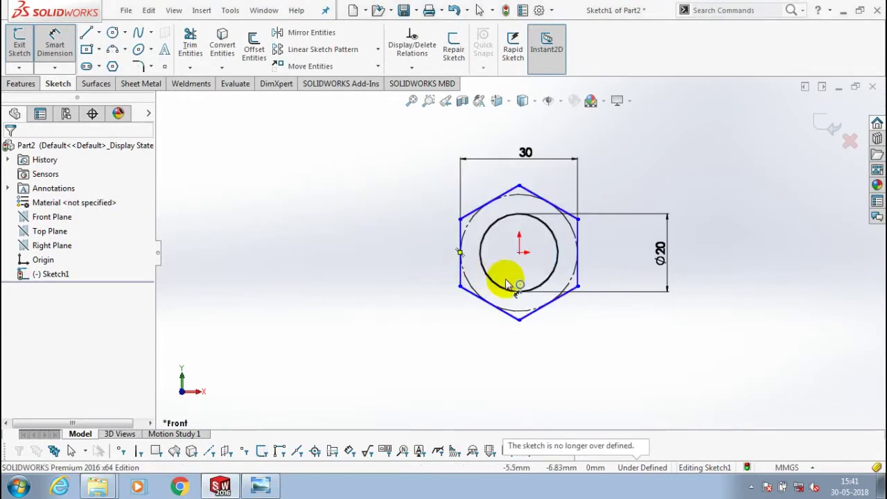
{"action": "scroll", "coordinate": [525, 263], "scroll_direction": "up", "scroll_amount": 2}
{"action": "scroll", "coordinate": [514, 211], "scroll_direction": "down", "scroll_amount": 3}
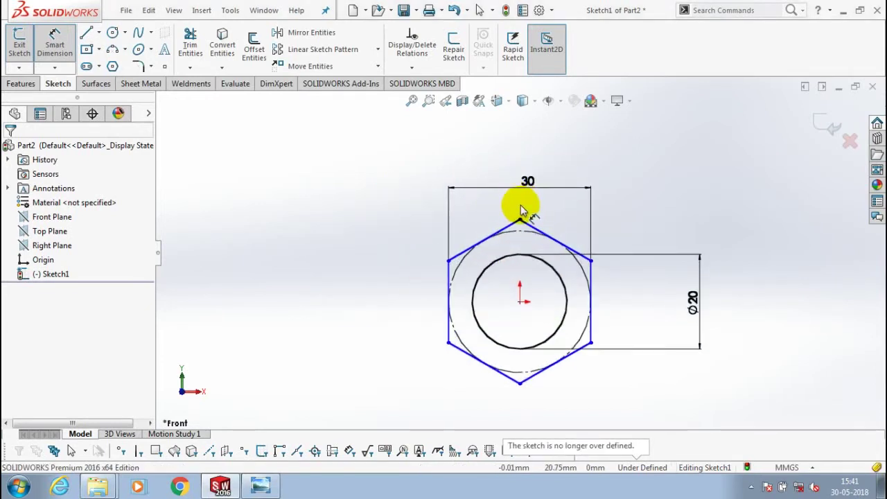
{"action": "left_click", "coordinate": [520, 215]}
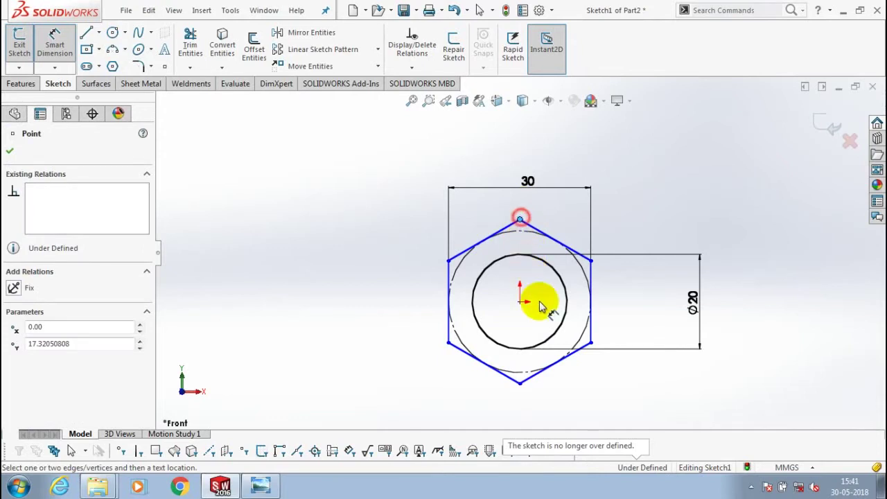
{"action": "left_click", "coordinate": [521, 383]}
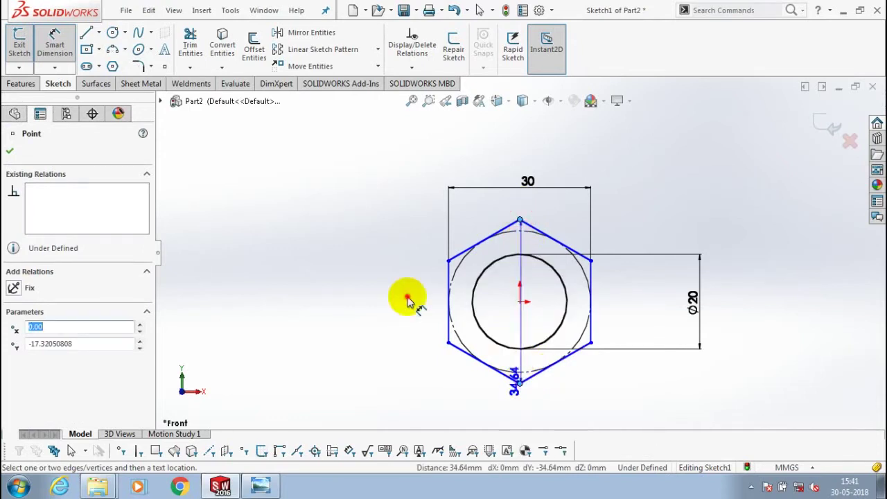
{"action": "left_click", "coordinate": [407, 300]}
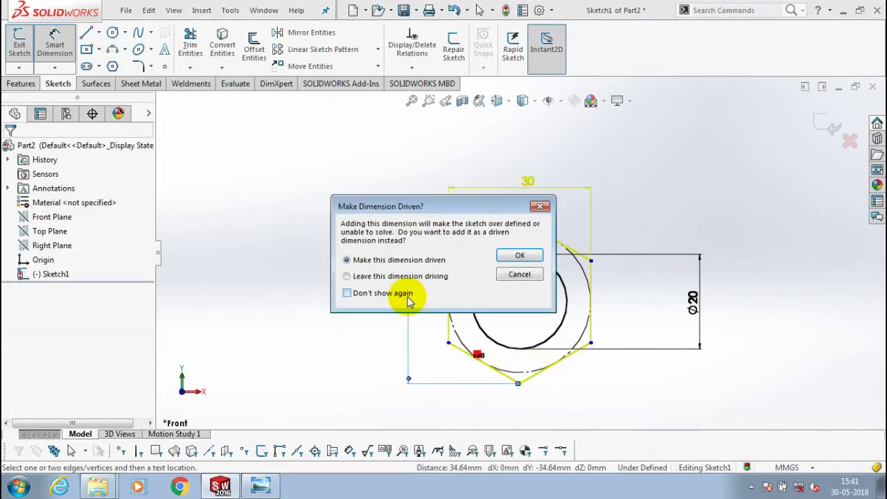
{"action": "left_click", "coordinate": [501, 288]}
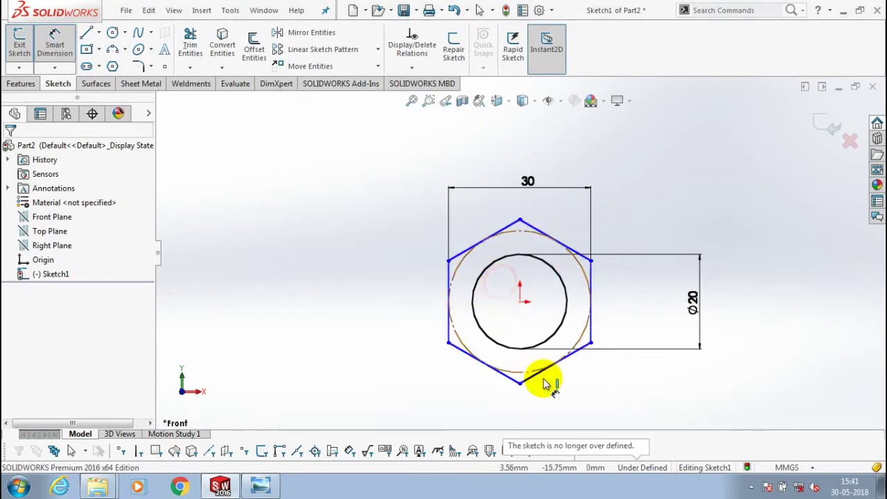
{"action": "left_click", "coordinate": [520, 383]}
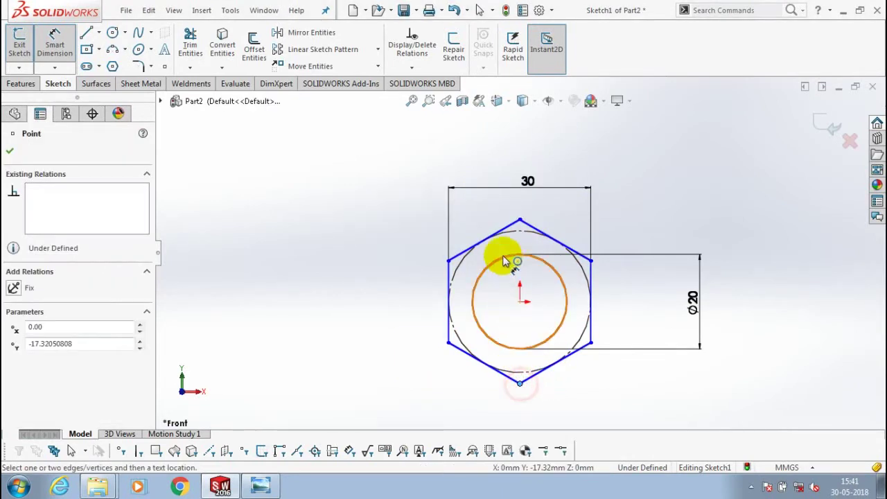
{"action": "left_click", "coordinate": [516, 220]}
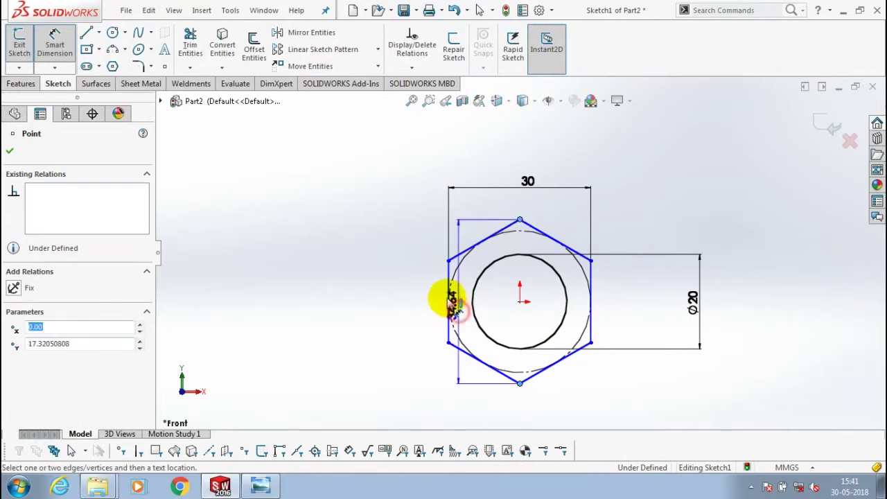
{"action": "left_click", "coordinate": [421, 297]}
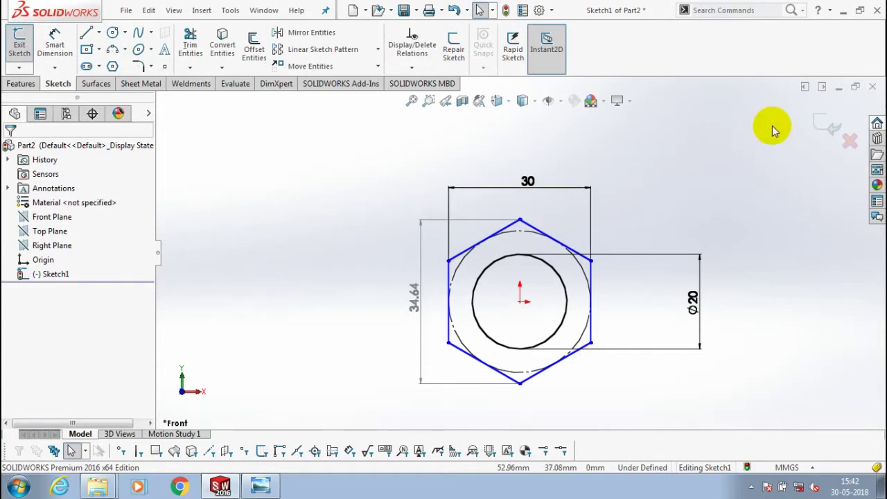
Extrude the hexagon sketch 18 mm blind into a solid nut with a through-hole.
{"action": "left_click", "coordinate": [824, 125]}
{"action": "left_click", "coordinate": [20, 83]}
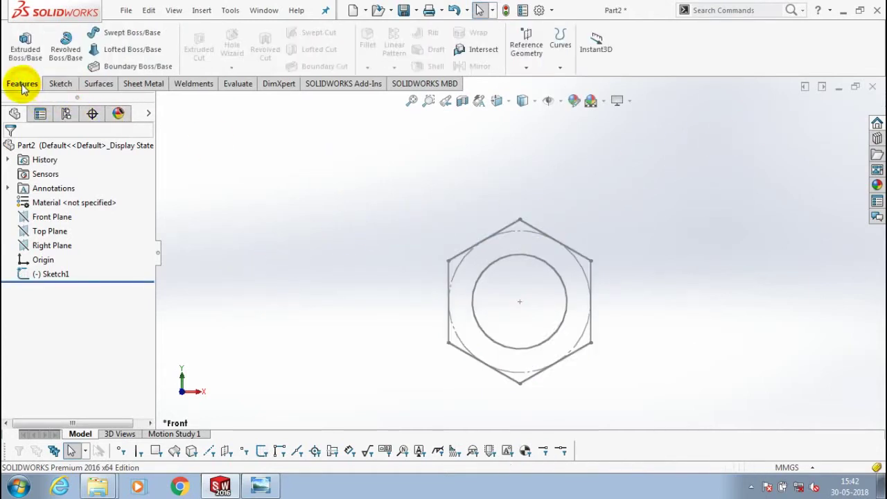
{"action": "left_click", "coordinate": [15, 57]}
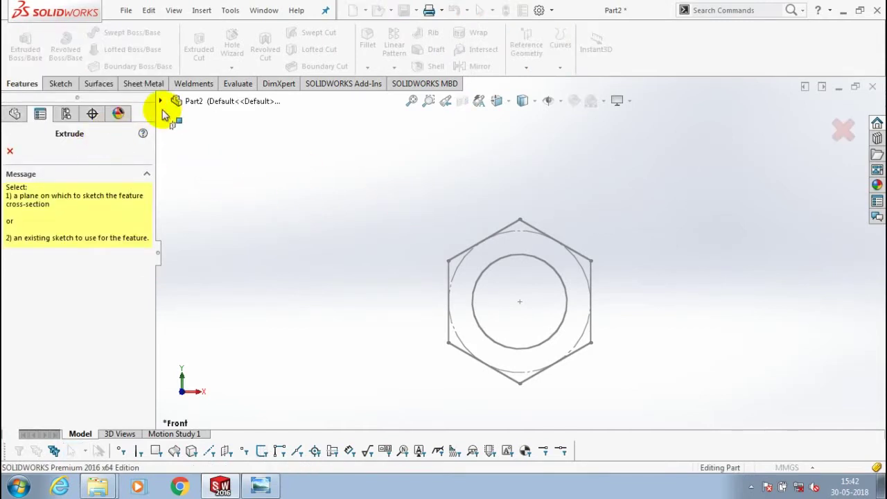
{"action": "left_click", "coordinate": [160, 101]}
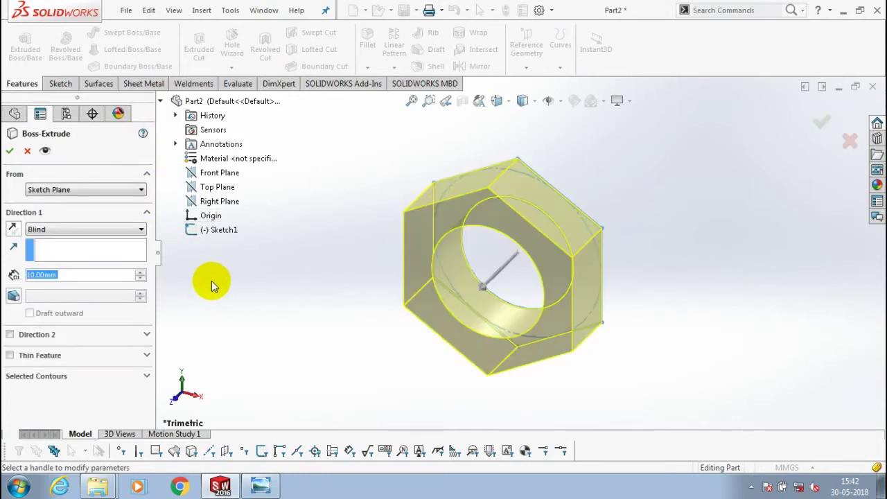
{"action": "scroll", "coordinate": [211, 281], "scroll_direction": "up", "scroll_amount": 17}
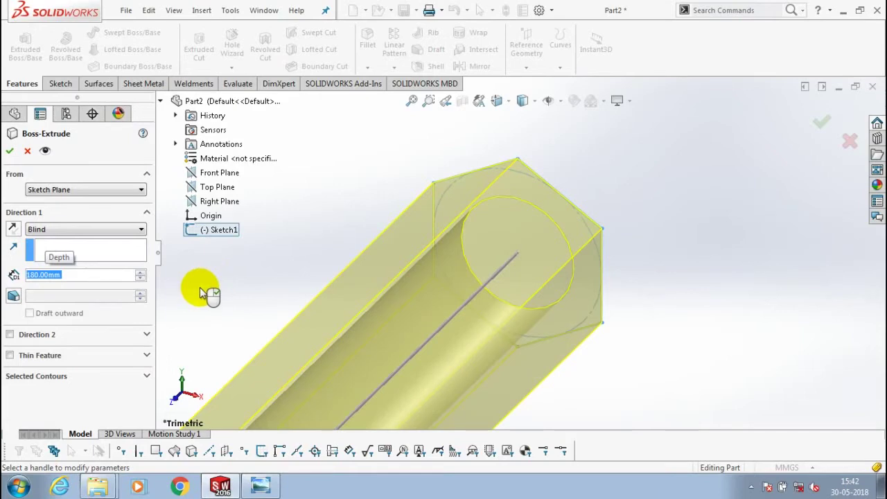
{"action": "type", "text": "1"}
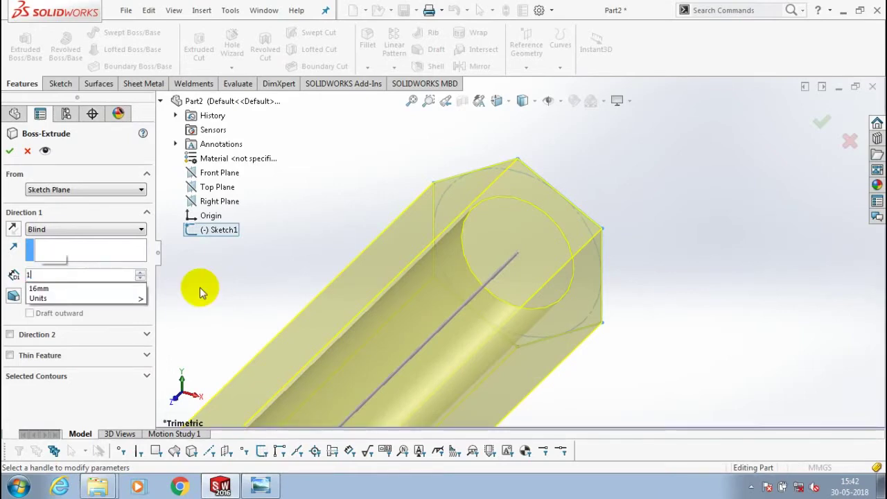
{"action": "type", "text": "8"}
{"action": "key", "text": "Return"}
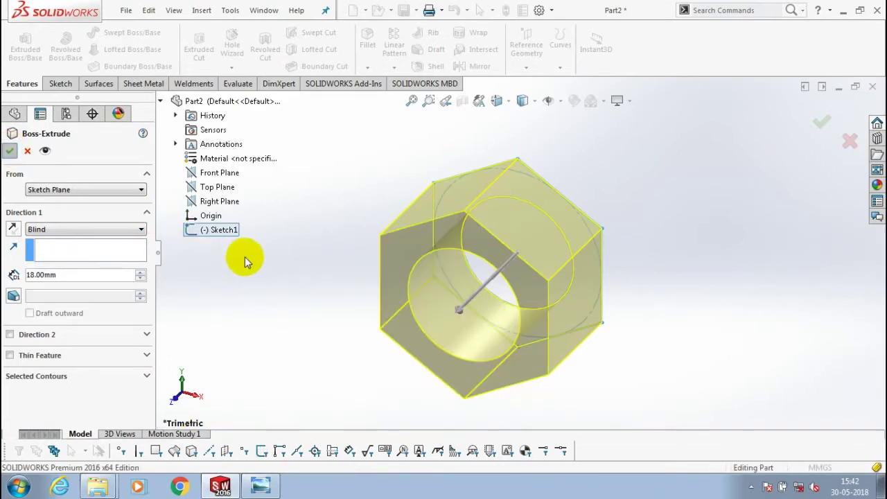
{"action": "key", "text": "Return"}
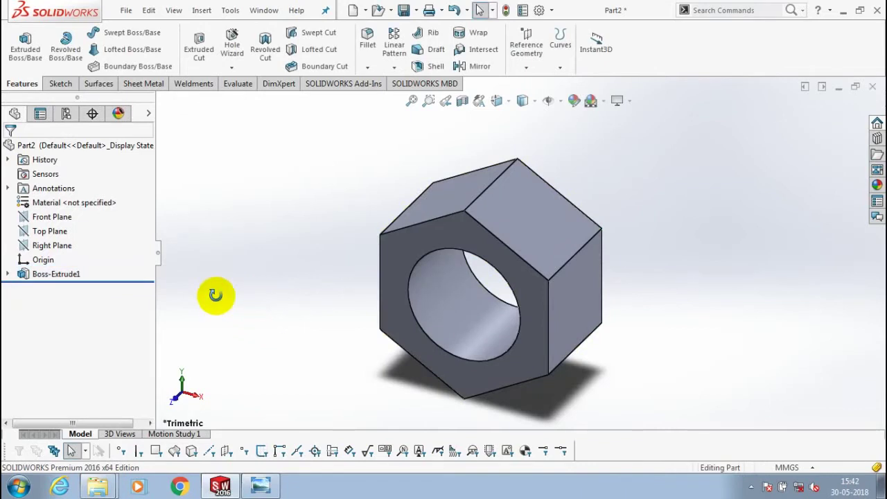
On the Right Plane, sketch a small chamfer triangle at the nut's lower-left corner.
{"action": "middle_click_drag", "start_coordinate": [216, 295], "coordinate": [192, 247]}
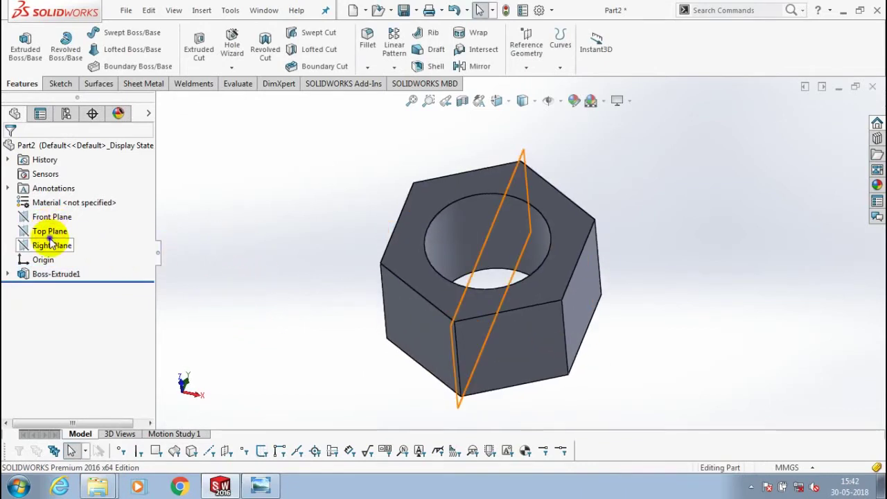
{"action": "right_click", "coordinate": [51, 243]}
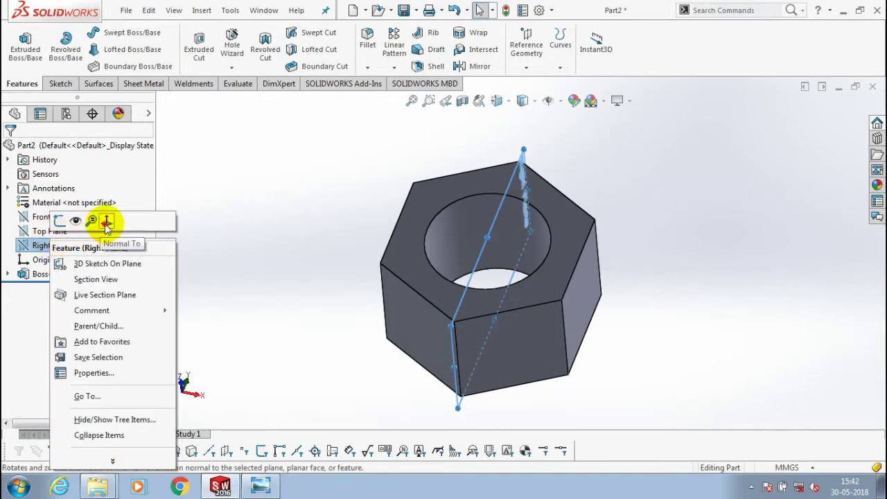
{"action": "left_click", "coordinate": [106, 222]}
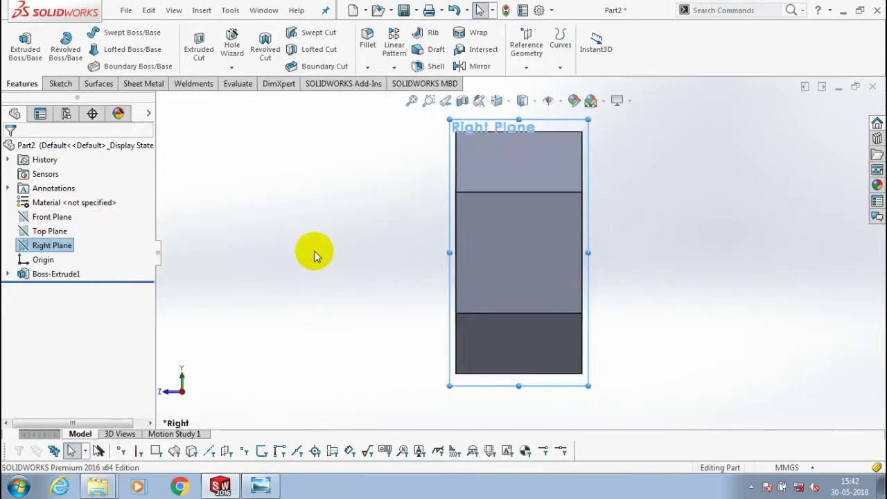
{"action": "left_click", "coordinate": [61, 83]}
{"action": "left_click", "coordinate": [99, 32]}
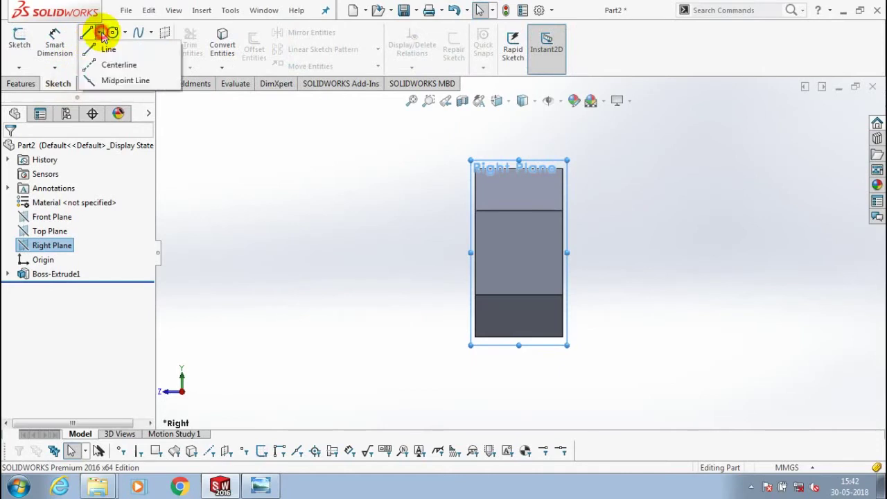
{"action": "left_click", "coordinate": [107, 50]}
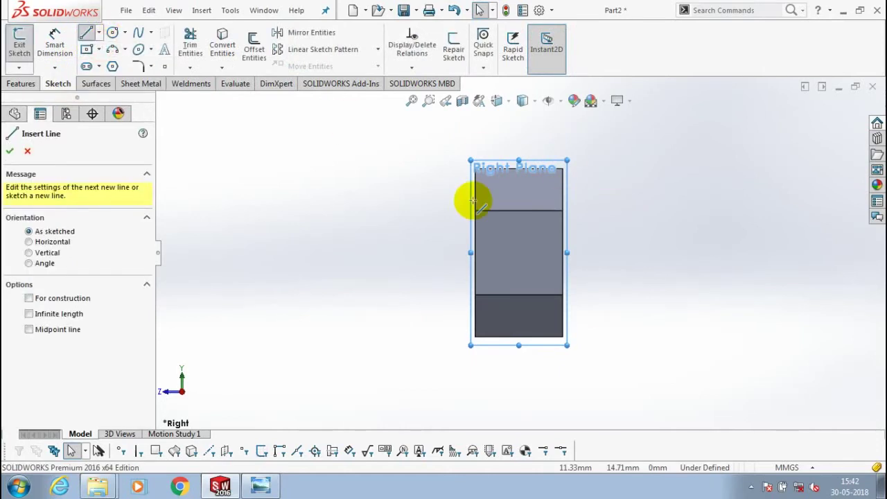
{"action": "scroll", "coordinate": [461, 346], "scroll_direction": "down", "scroll_amount": 3}
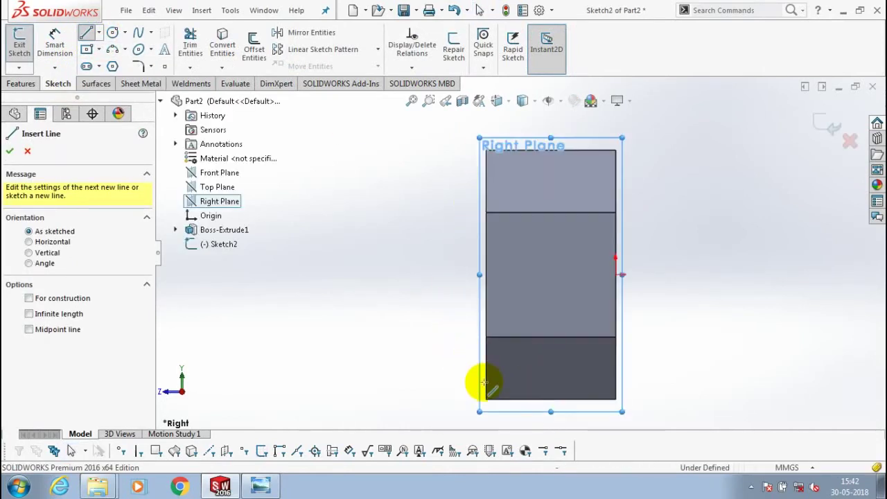
{"action": "left_click", "coordinate": [478, 384]}
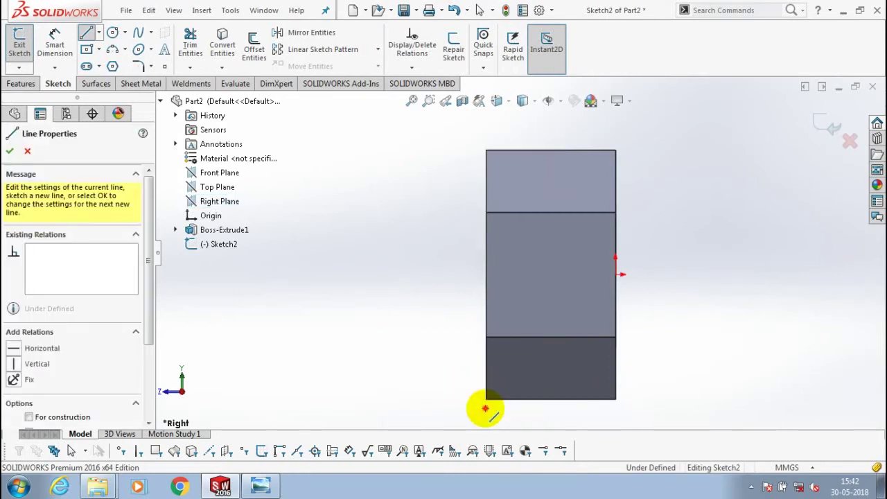
{"action": "left_click", "coordinate": [485, 407]}
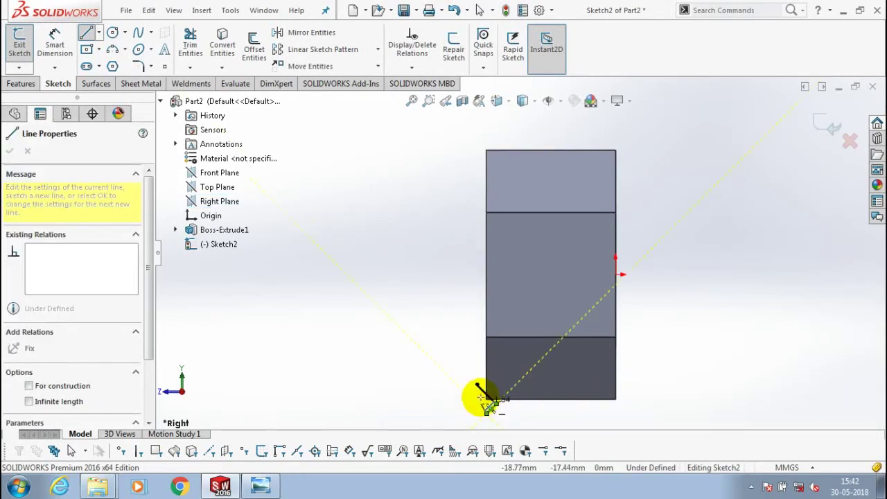
{"action": "left_click", "coordinate": [477, 385]}
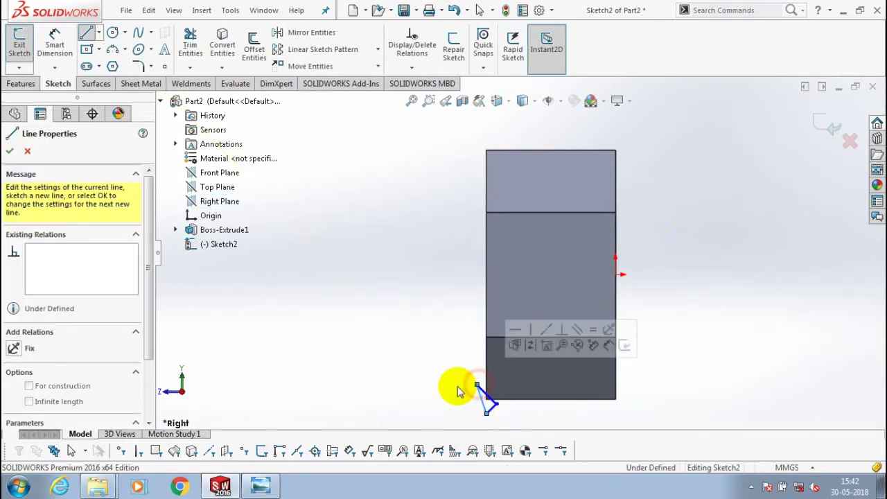
{"action": "key", "text": "Escape"}
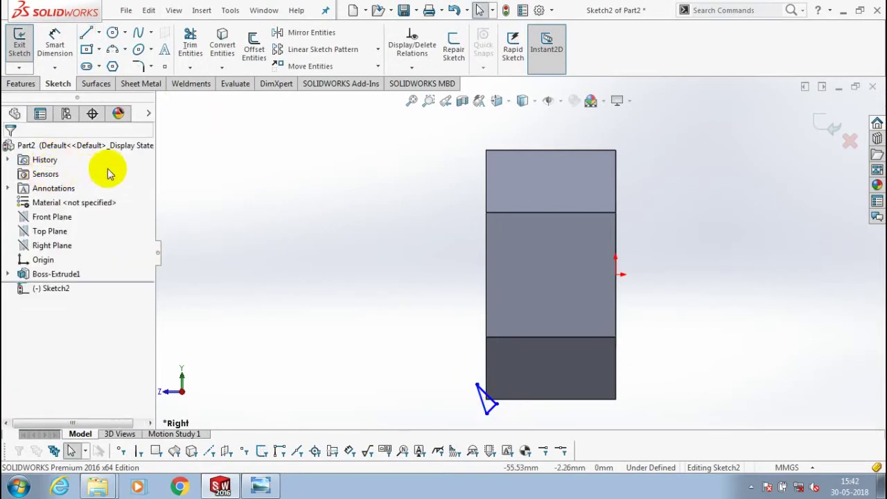
Add a vertical centreline dimensioned 9 mm from the nut's left edge.
{"action": "left_click", "coordinate": [87, 32]}
{"action": "left_click", "coordinate": [547, 132]}
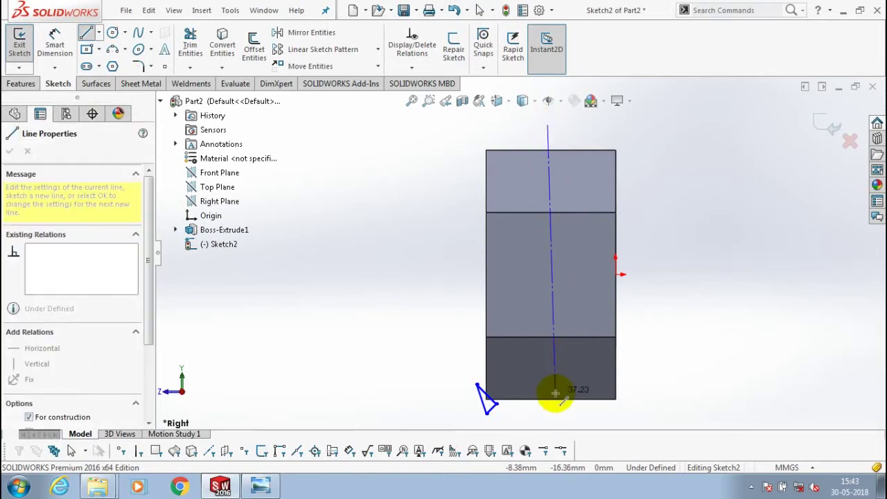
{"action": "left_click", "coordinate": [547, 412]}
{"action": "key", "text": "Escape"}
{"action": "key", "text": "Escape"}
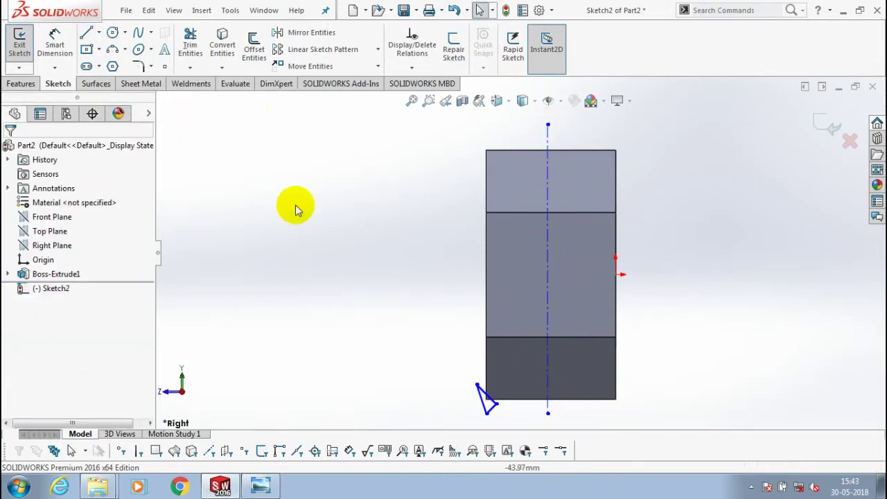
{"action": "left_click", "coordinate": [55, 43]}
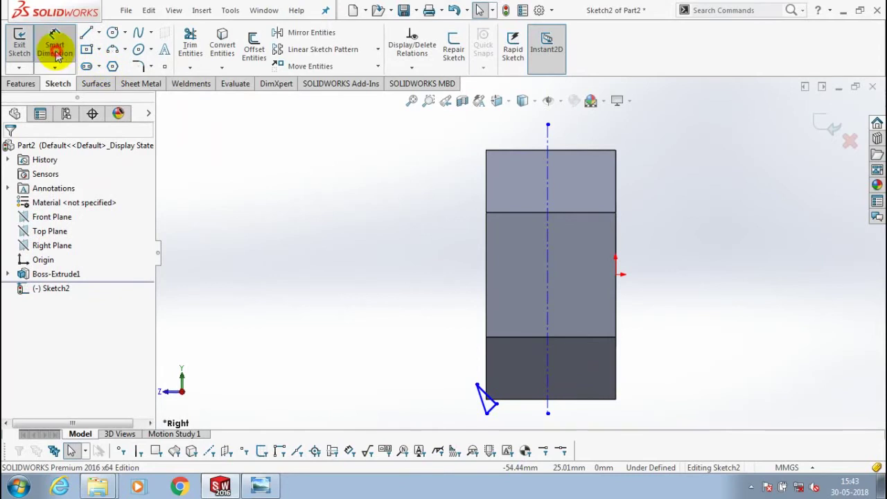
{"action": "left_click", "coordinate": [485, 264]}
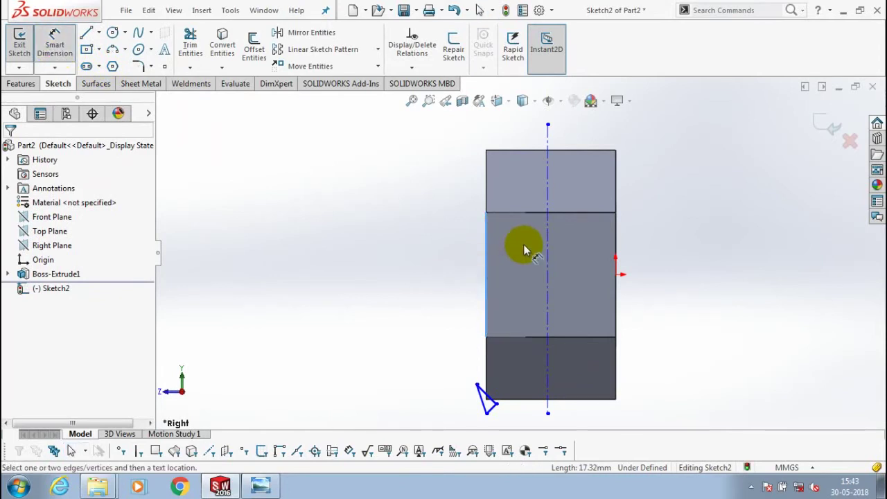
{"action": "left_click", "coordinate": [547, 250]}
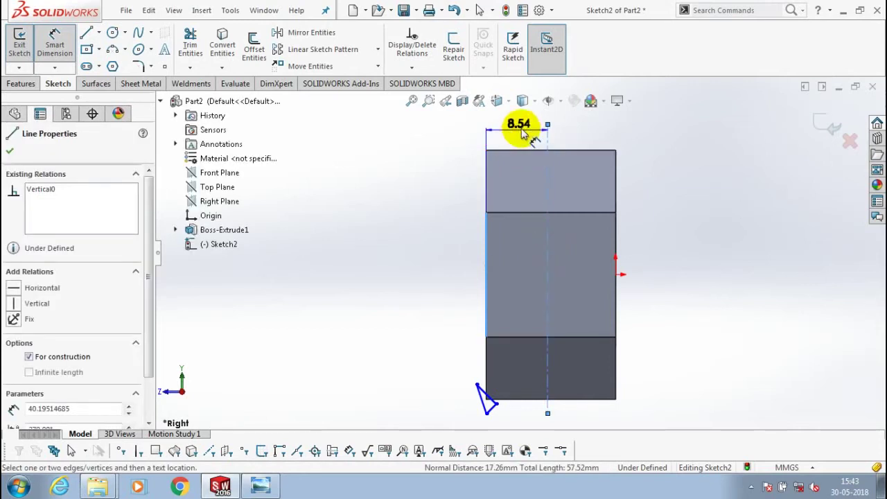
{"action": "left_click", "coordinate": [521, 133]}
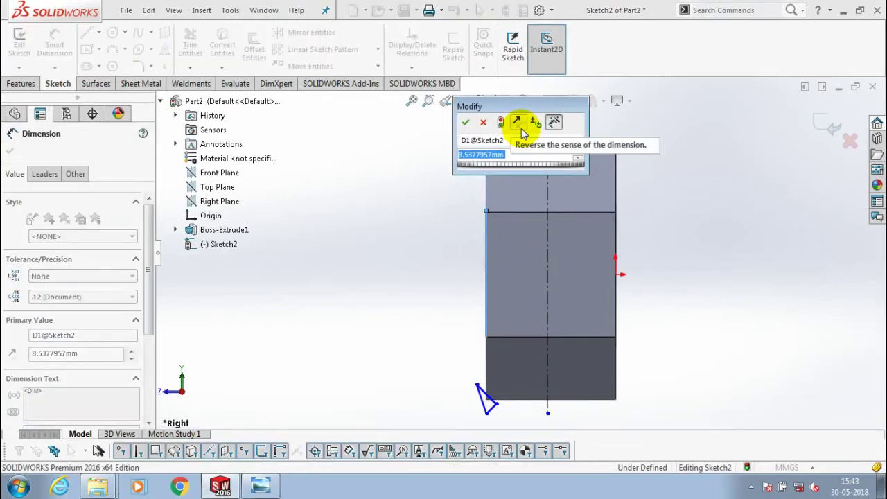
{"action": "type", "text": "9"}
{"action": "key", "text": "Return"}
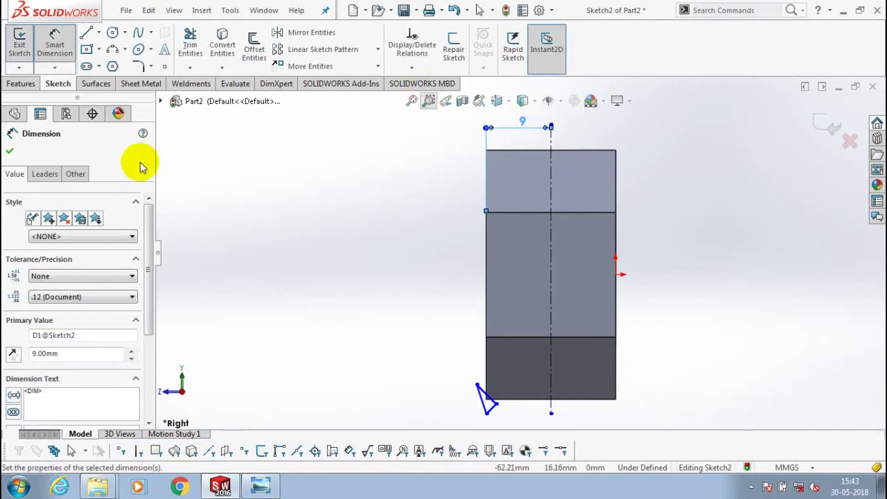
{"action": "left_click", "coordinate": [9, 151]}
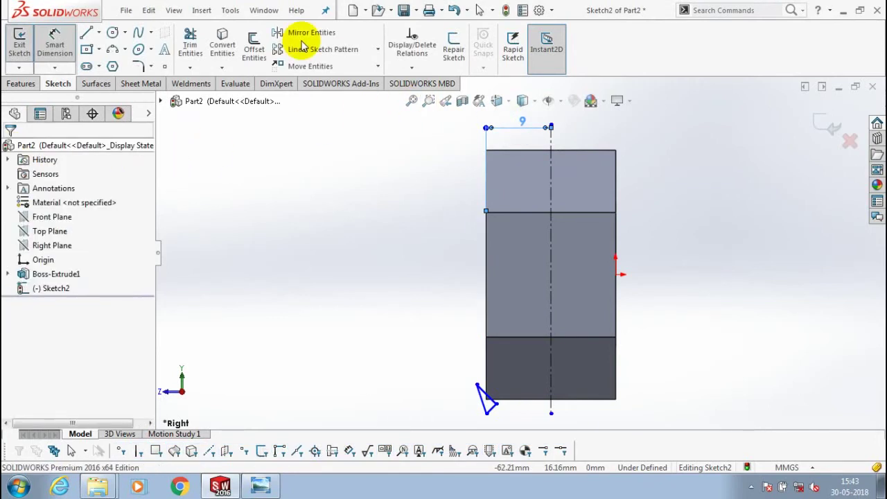
Mirror the corner triangle across the centreline to the lower-right corner and exit Sketch2.
{"action": "left_click", "coordinate": [308, 32]}
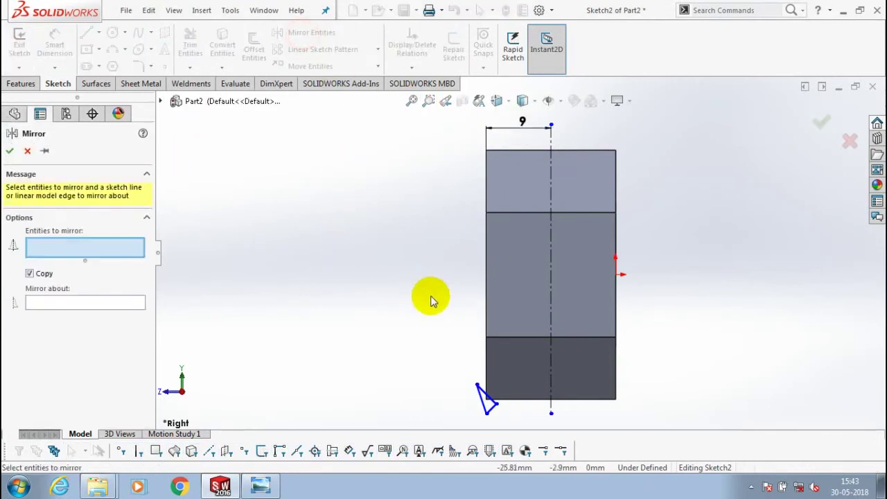
{"action": "left_click", "coordinate": [480, 396]}
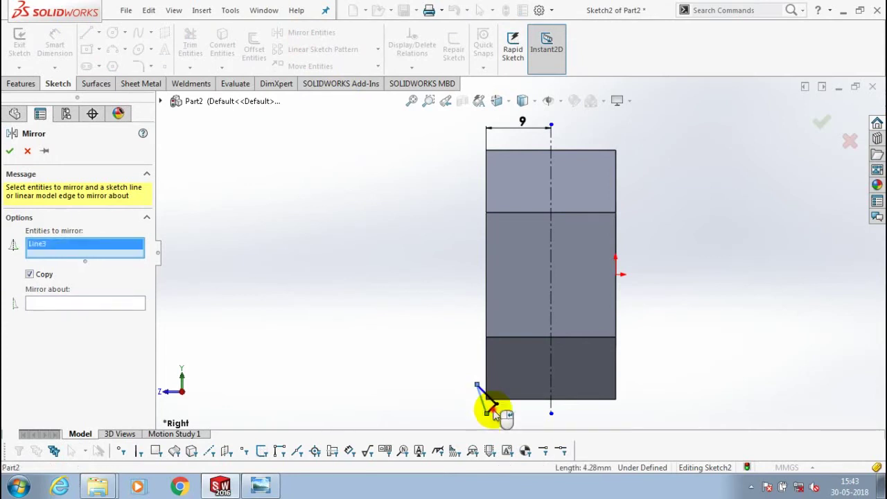
{"action": "left_click", "coordinate": [494, 409]}
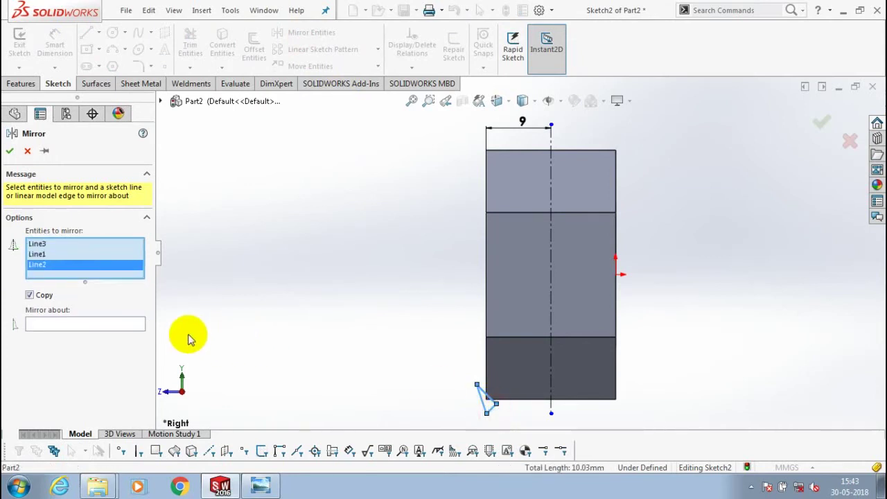
{"action": "left_click", "coordinate": [84, 328]}
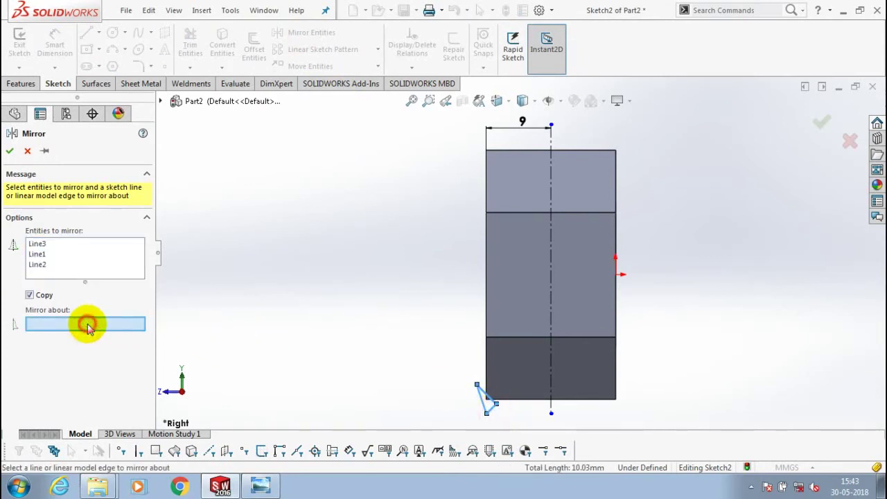
{"action": "left_click", "coordinate": [556, 267]}
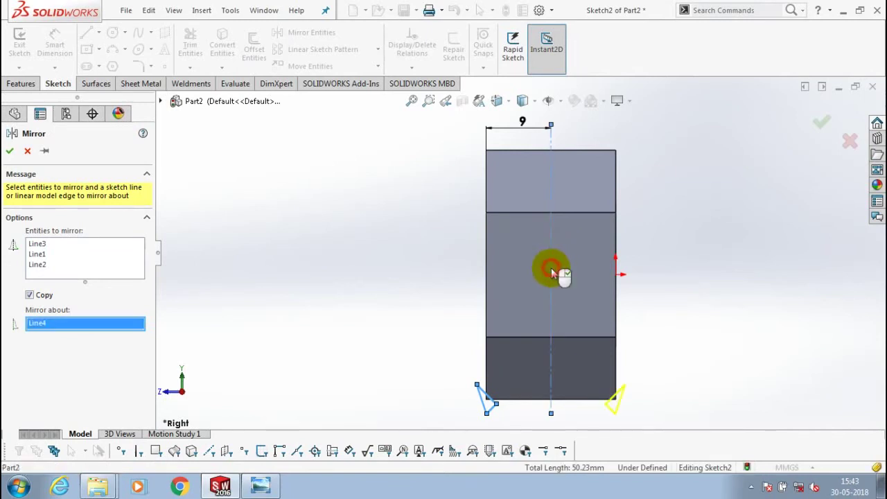
{"action": "left_click", "coordinate": [10, 150]}
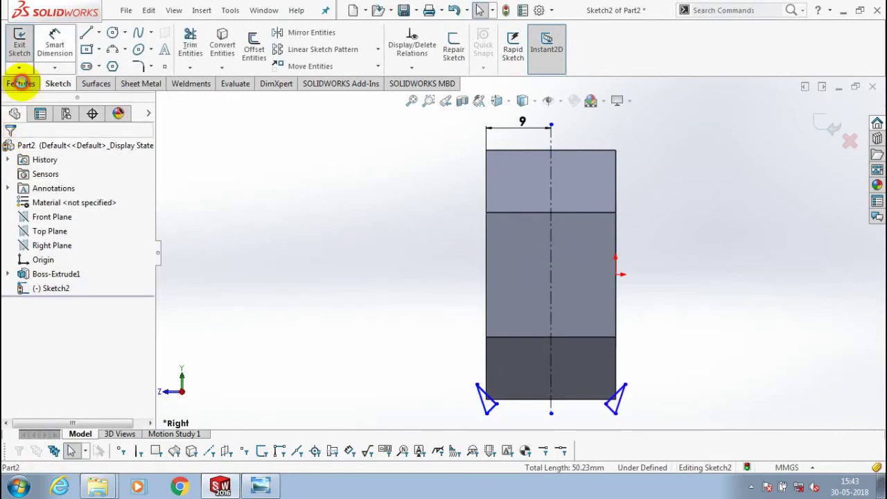
{"action": "left_click", "coordinate": [21, 83]}
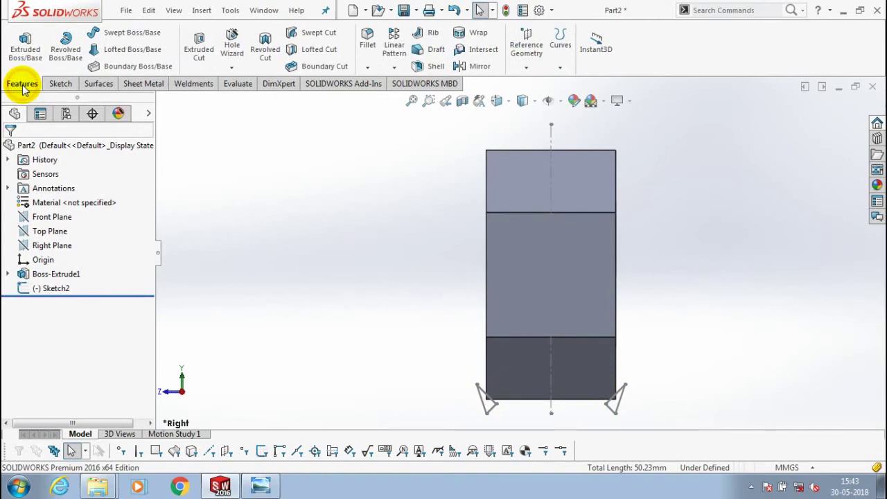
Start a revolved cut using Sketch2 as the profile, with temporary axes shown.
{"action": "left_click", "coordinate": [265, 48]}
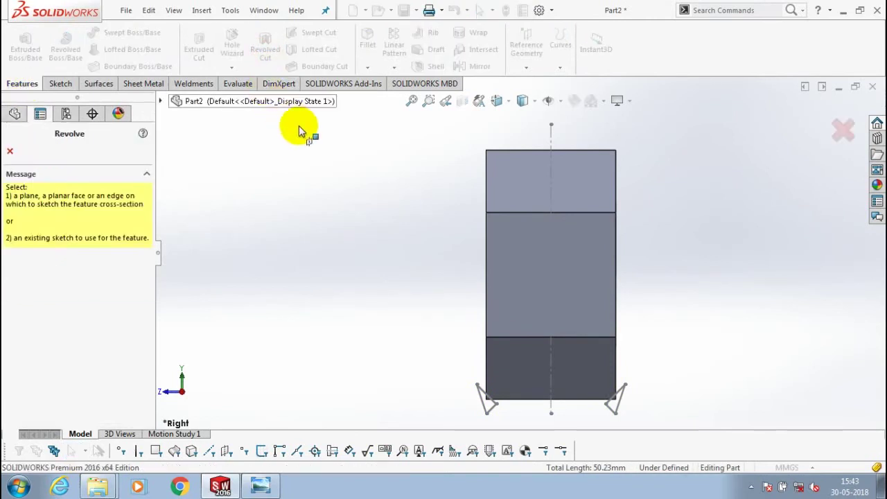
{"action": "mouse_move", "coordinate": [363, 230]}
{"action": "middle_mouse_down"}
{"action": "mouse_move", "coordinate": [401, 199]}
{"action": "mouse_move", "coordinate": [253, 182]}
{"action": "middle_mouse_up"}
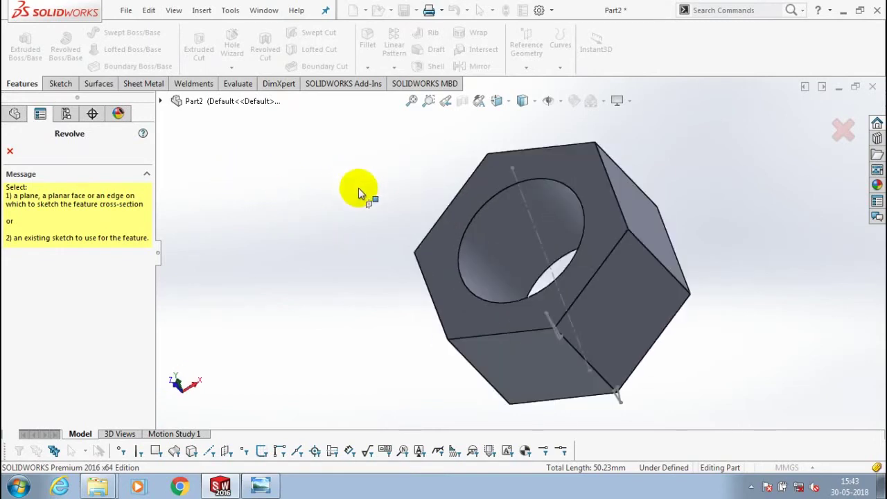
{"action": "right_click", "coordinate": [650, 154]}
{"action": "left_click", "coordinate": [652, 151]}
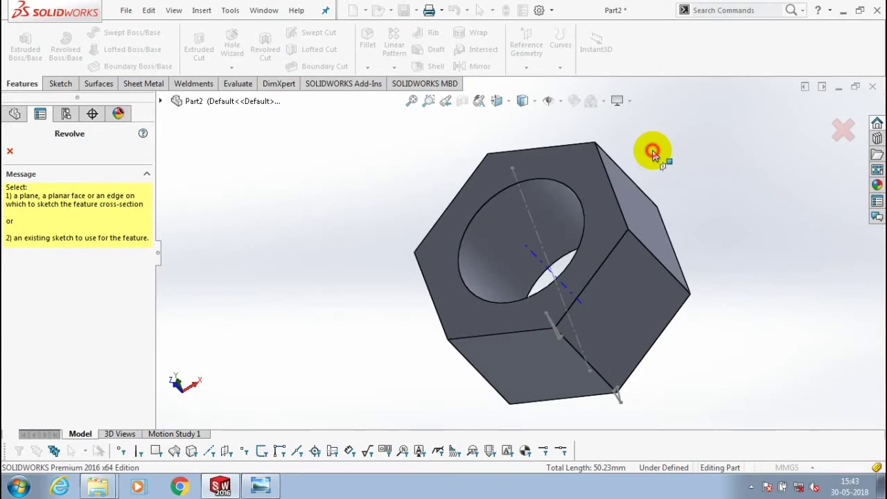
{"action": "left_click", "coordinate": [160, 100]}
{"action": "left_click", "coordinate": [211, 240]}
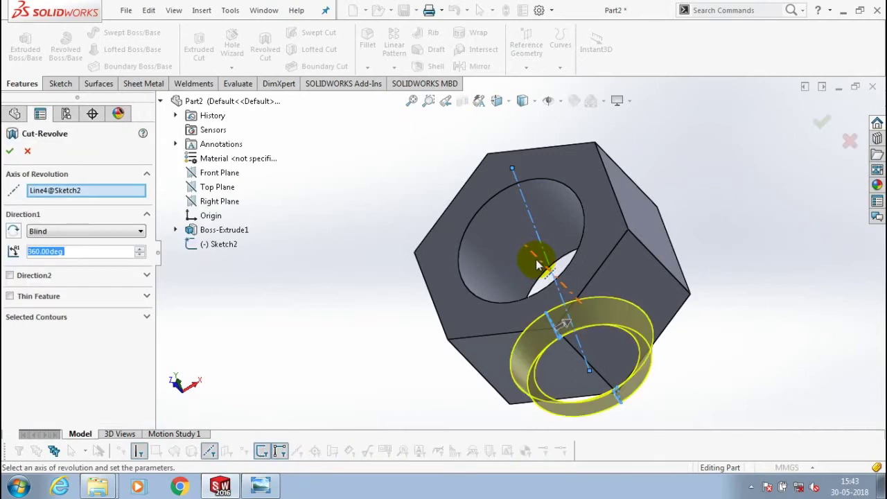
Revolve the cut around the hole's temporary axis to chamfer the nut's corners.
{"action": "left_click", "coordinate": [135, 256]}
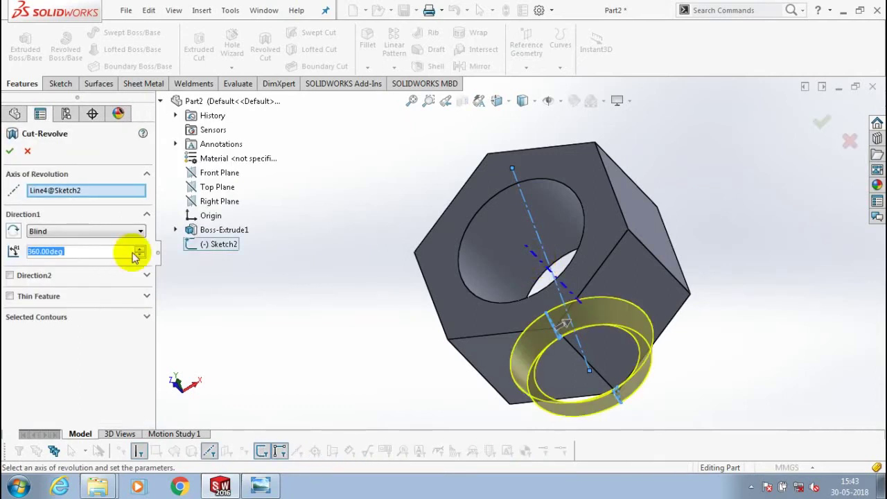
{"action": "left_click", "coordinate": [59, 193]}
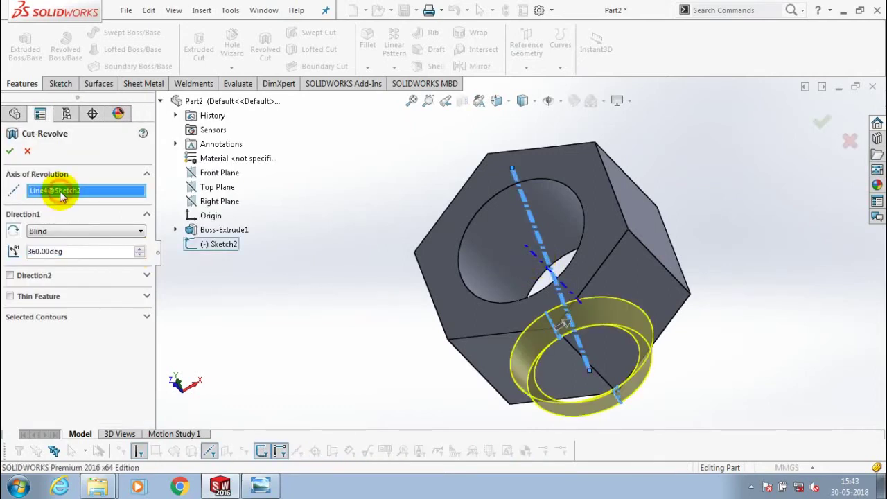
{"action": "right_click", "coordinate": [61, 194]}
{"action": "left_click", "coordinate": [80, 219]}
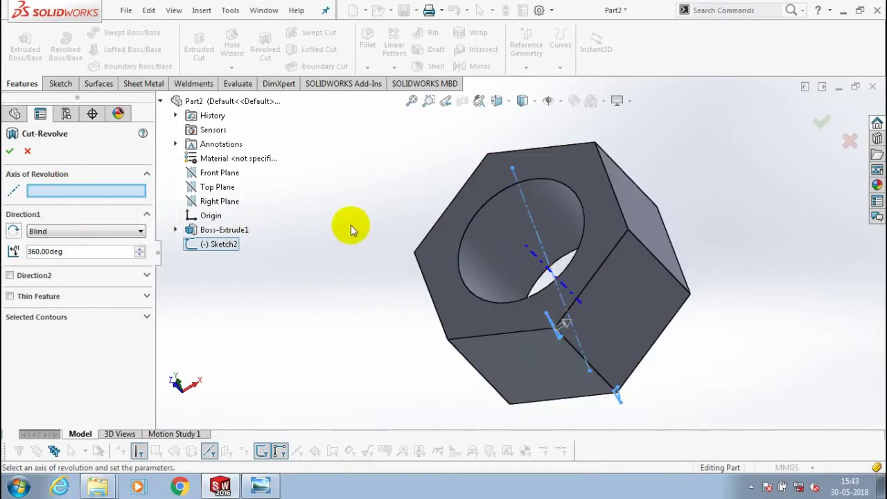
{"action": "left_click", "coordinate": [536, 251]}
{"action": "left_click", "coordinate": [9, 150]}
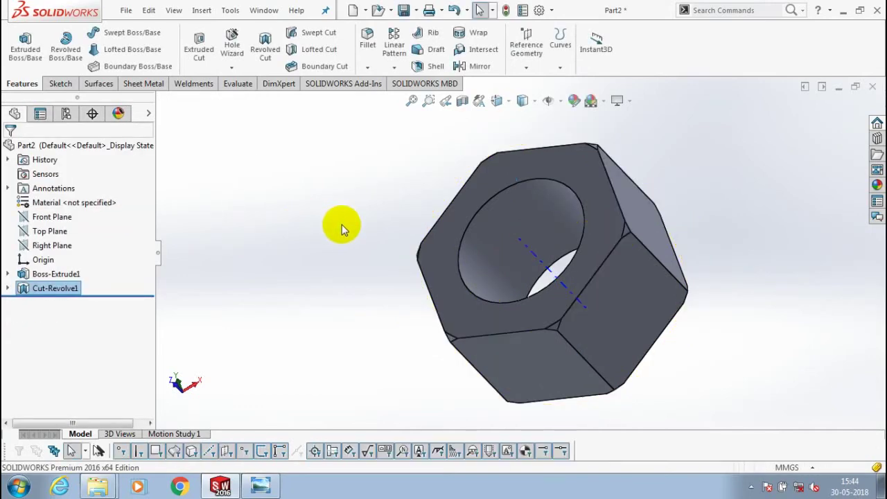
{"action": "middle_click_drag", "start_coordinate": [342, 226], "coordinate": [376, 191]}
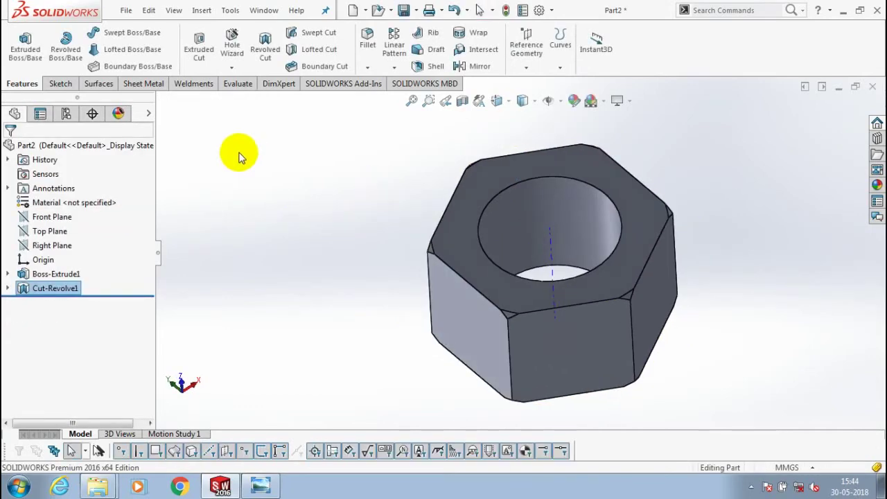
{"action": "middle_click_drag", "start_coordinate": [237, 156], "coordinate": [231, 150]}
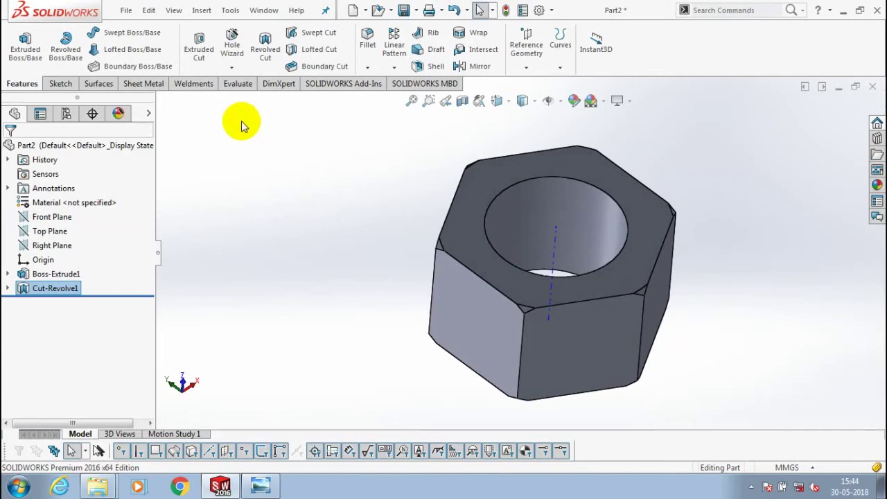
Add a thread feature to the nut's hole with size M20x2.0.
{"action": "left_click", "coordinate": [235, 68]}
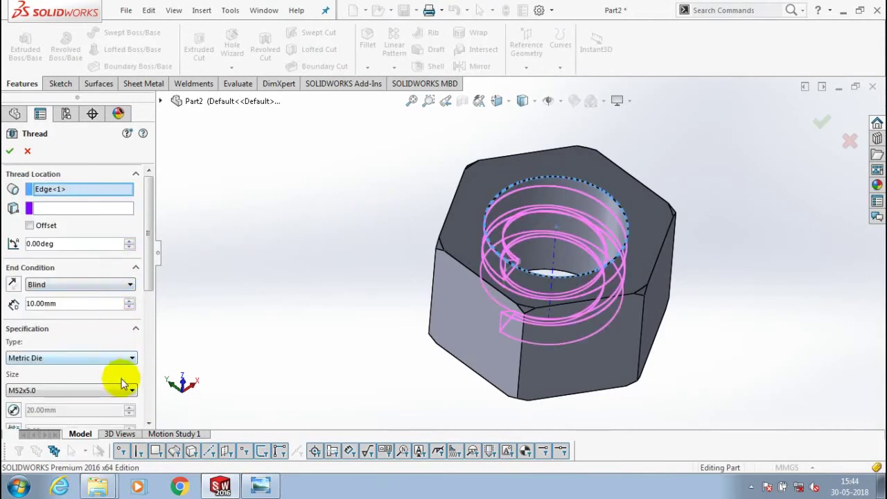
{"action": "left_click", "coordinate": [122, 387]}
{"action": "scroll", "coordinate": [79, 208], "scroll_direction": "up", "scroll_amount": 5}
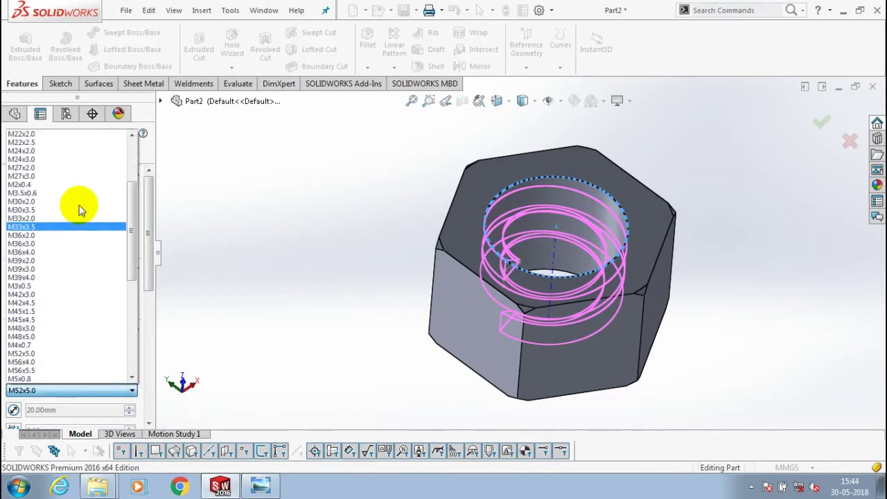
{"action": "scroll", "coordinate": [79, 208], "scroll_direction": "up", "scroll_amount": 3}
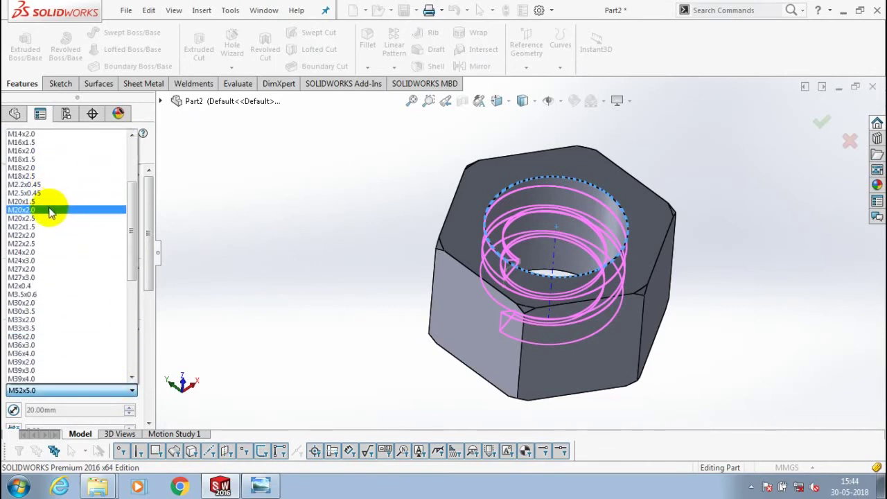
{"action": "key", "text": "Up"}
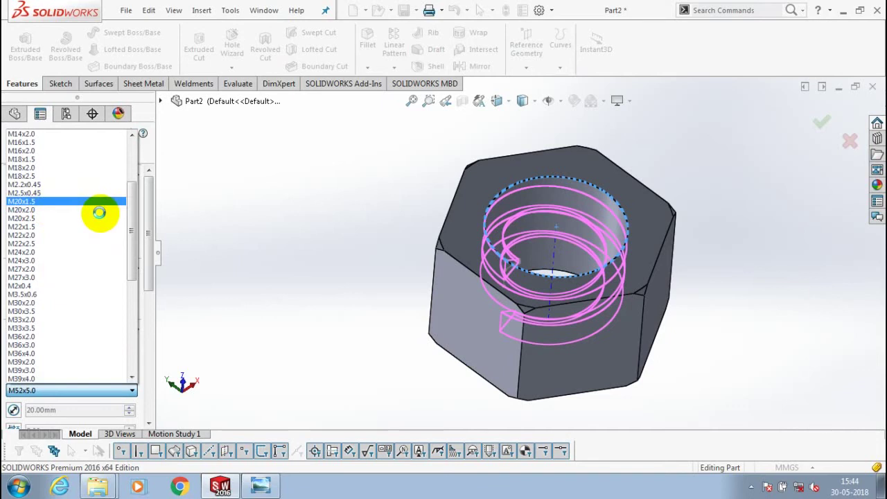
{"action": "left_click", "coordinate": [99, 210]}
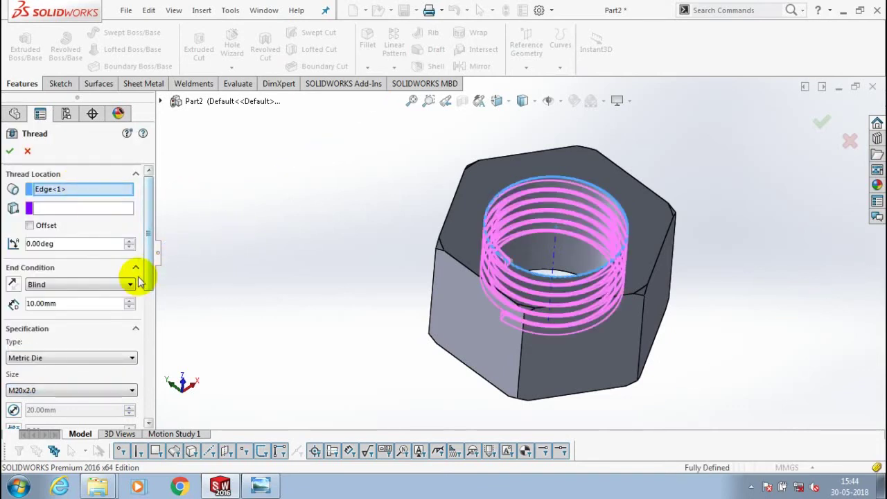
Set the thread depth to 18 mm and confirm the Thread1 feature.
{"action": "double_click", "coordinate": [122, 303]}
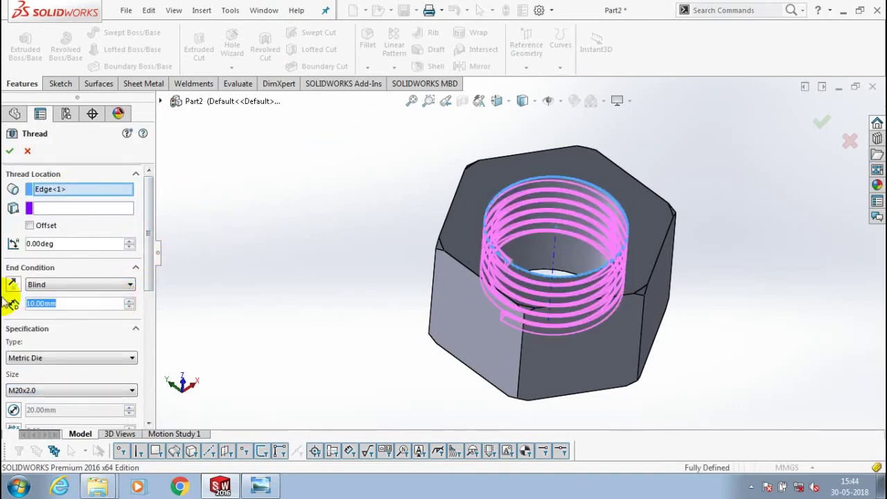
{"action": "type", "text": "18"}
{"action": "key", "text": "Return"}
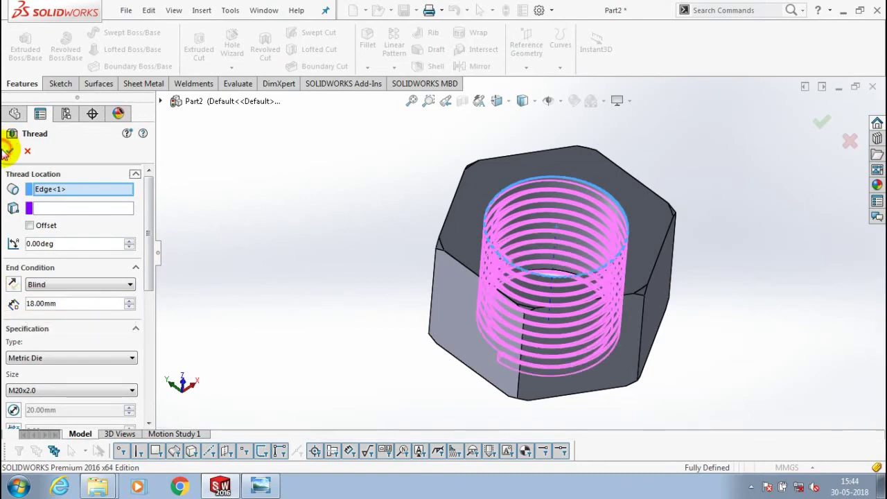
{"action": "left_click", "coordinate": [9, 151]}
{"action": "left_click_drag", "start_coordinate": [149, 283], "coordinate": [148, 337]}
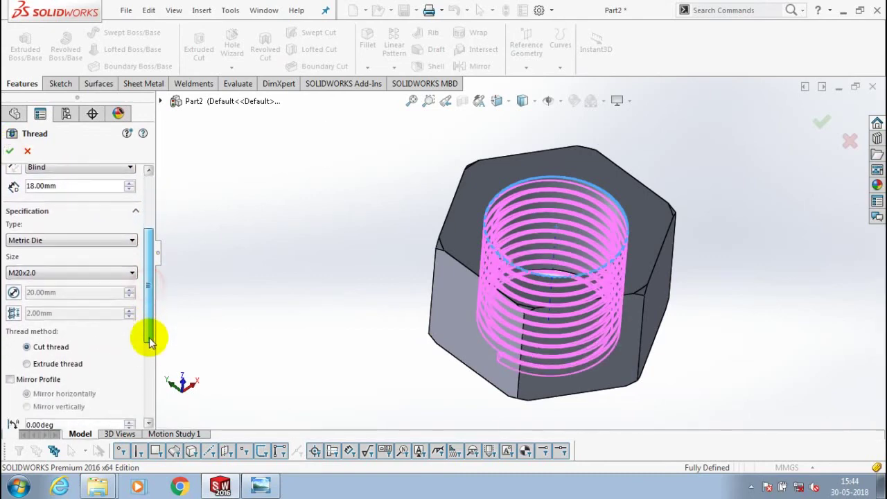
{"action": "left_click", "coordinate": [45, 363]}
{"action": "left_click", "coordinate": [9, 150]}
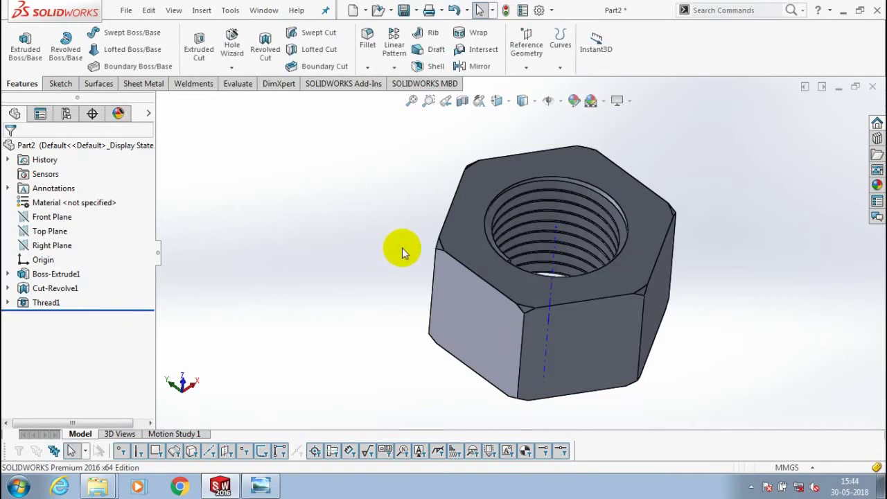
Reopen the parts-list photo and bring its material column into view.
{"action": "scroll", "coordinate": [405, 249], "scroll_direction": "up", "scroll_amount": 3}
{"action": "scroll", "coordinate": [568, 270], "scroll_direction": "down", "scroll_amount": 2}
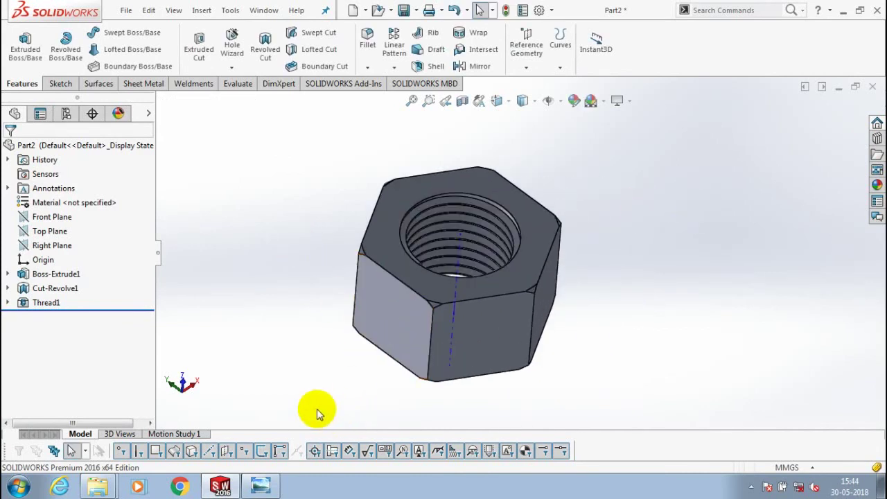
{"action": "key", "text": "ctrl+Right"}
{"action": "key", "text": "ctrl+Right"}
{"action": "key", "text": "ctrl+Up"}
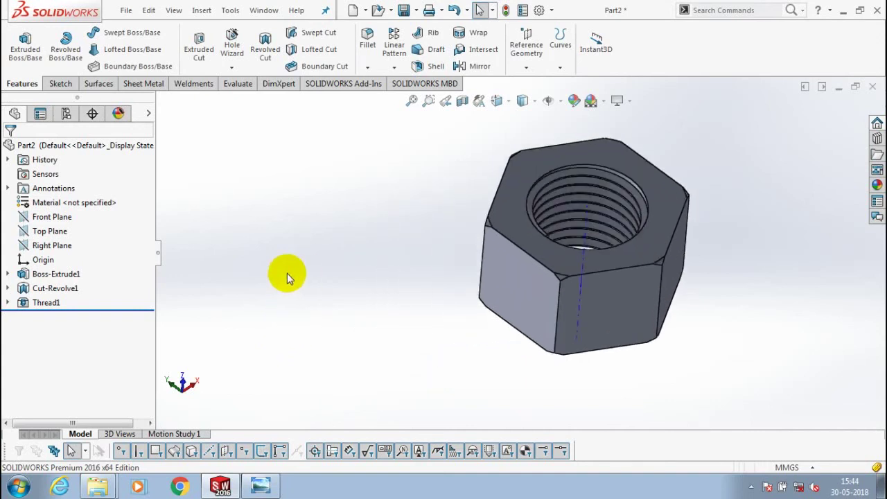
{"action": "left_click", "coordinate": [258, 484]}
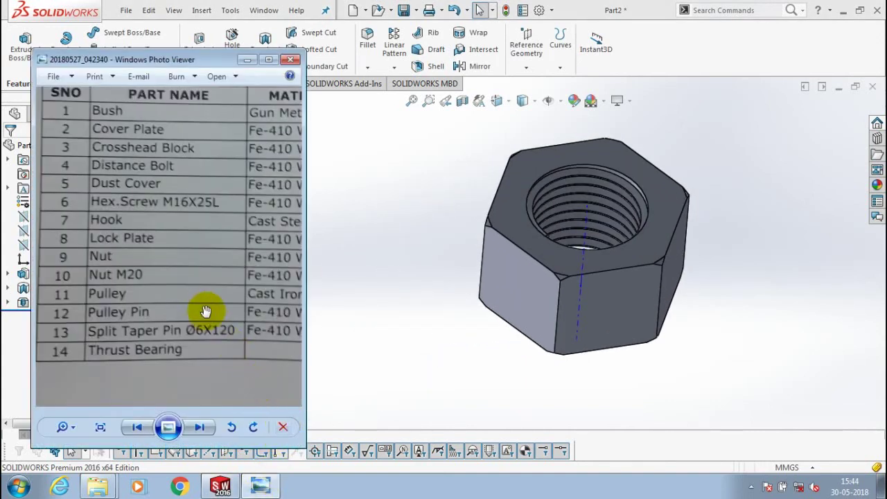
{"action": "left_click_drag", "start_coordinate": [206, 305], "coordinate": [183, 307]}
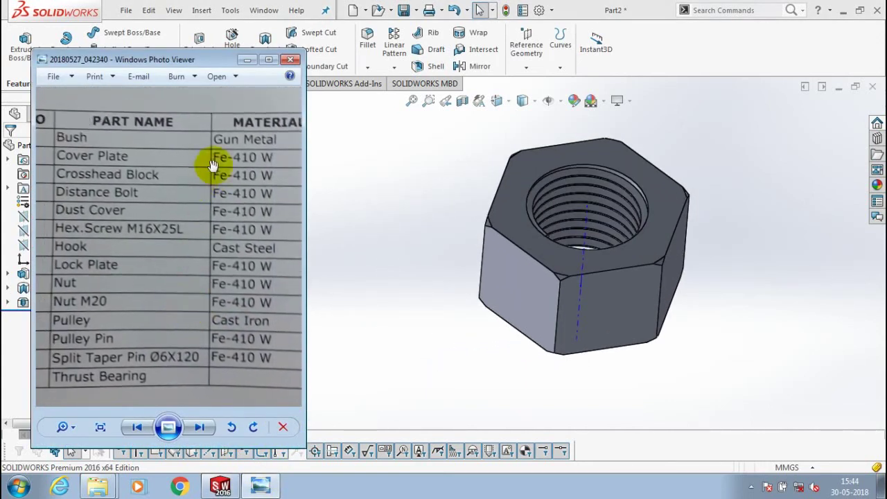
Save the threaded nut to the Desktop as 'nut m20', accepting the rebuild prompt.
{"action": "left_click", "coordinate": [247, 60]}
{"action": "left_click", "coordinate": [128, 11]}
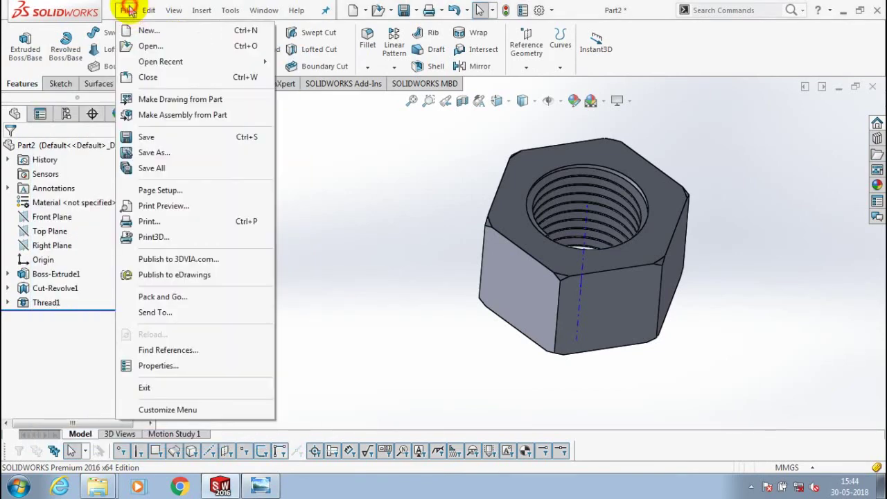
{"action": "left_click", "coordinate": [155, 153]}
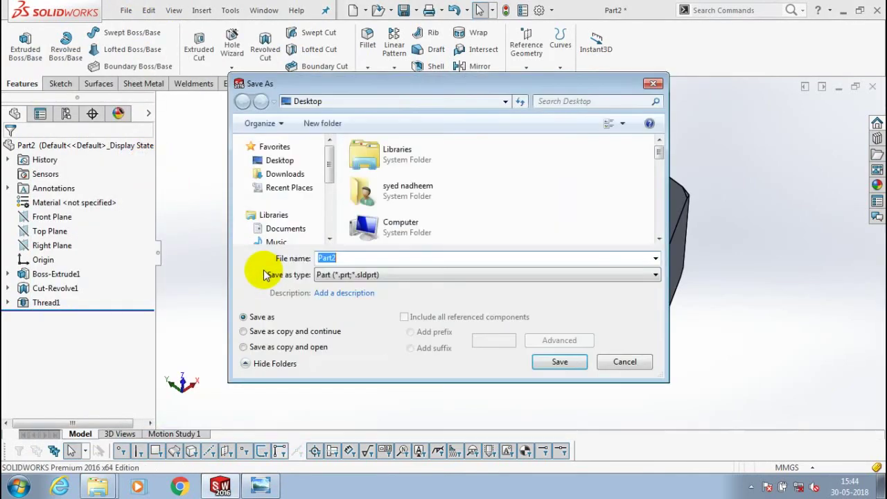
{"action": "type", "text": "nut m20"}
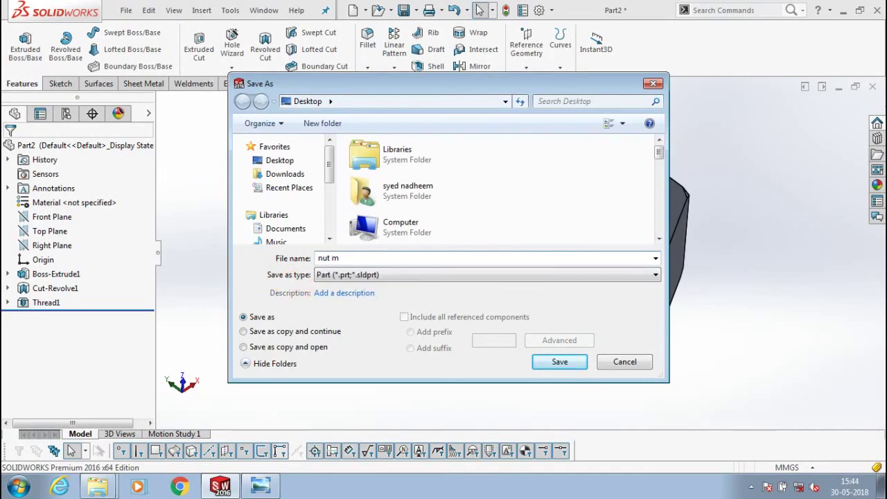
{"action": "left_click", "coordinate": [554, 361]}
{"action": "left_click", "coordinate": [443, 195]}
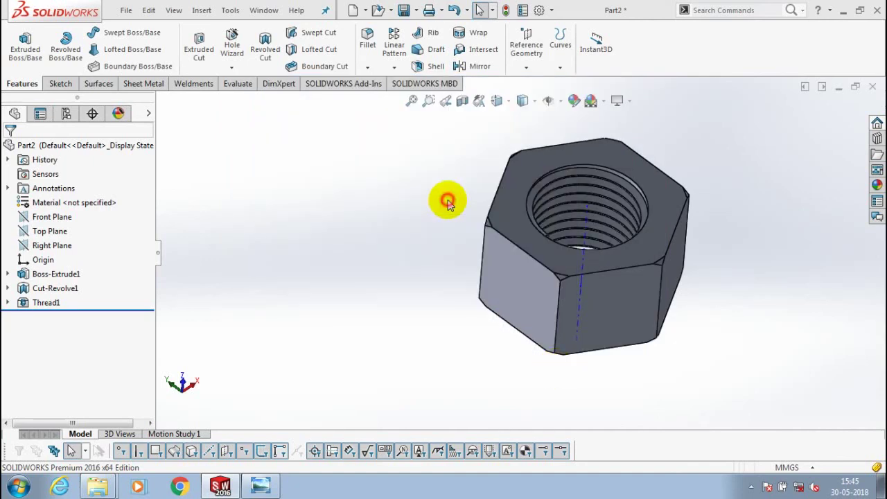